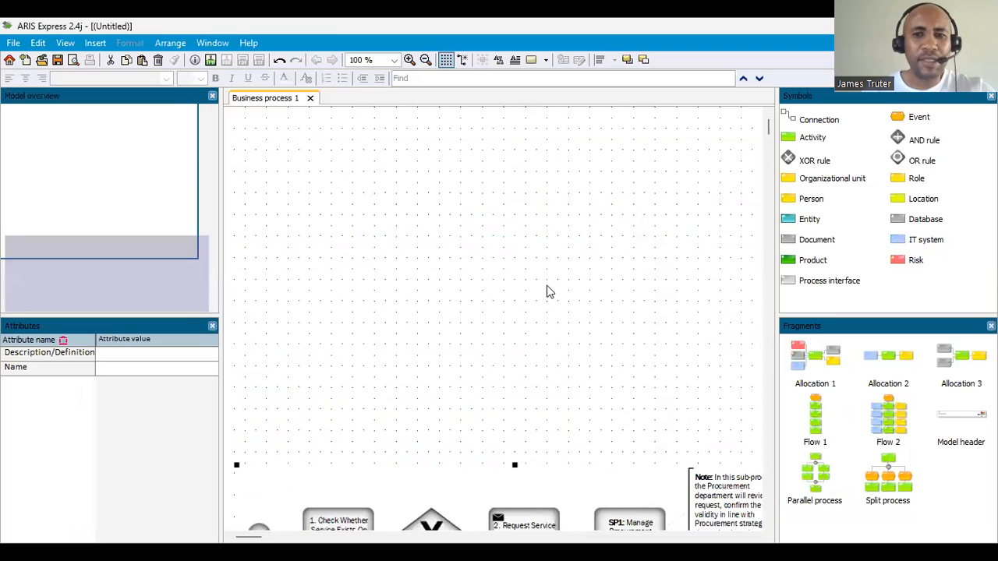
# - Place an event named "Service Required" in the empty canvas area above the reference process picture
pyautogui.scroll(-3, 550, 290)
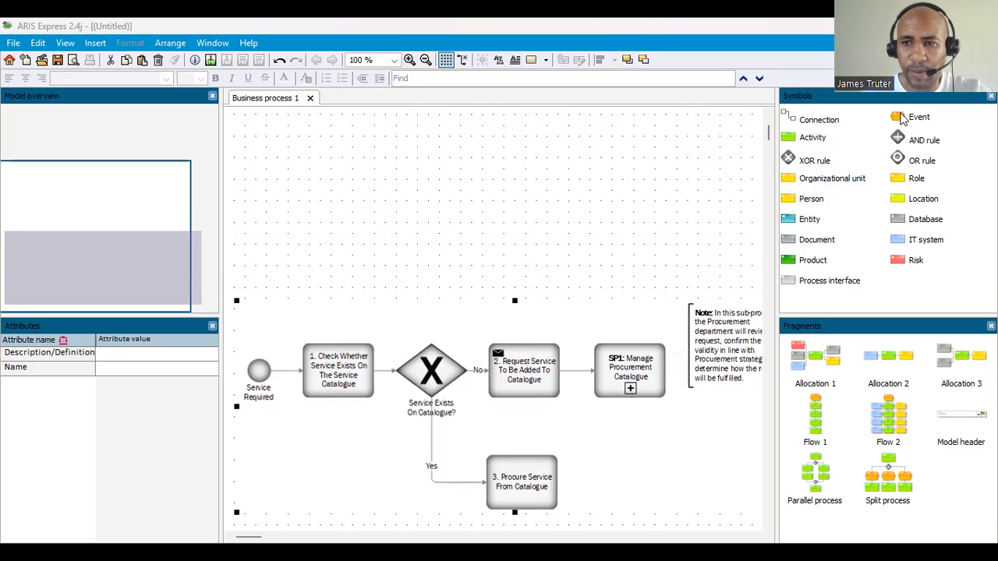
pyautogui.click(472, 154)
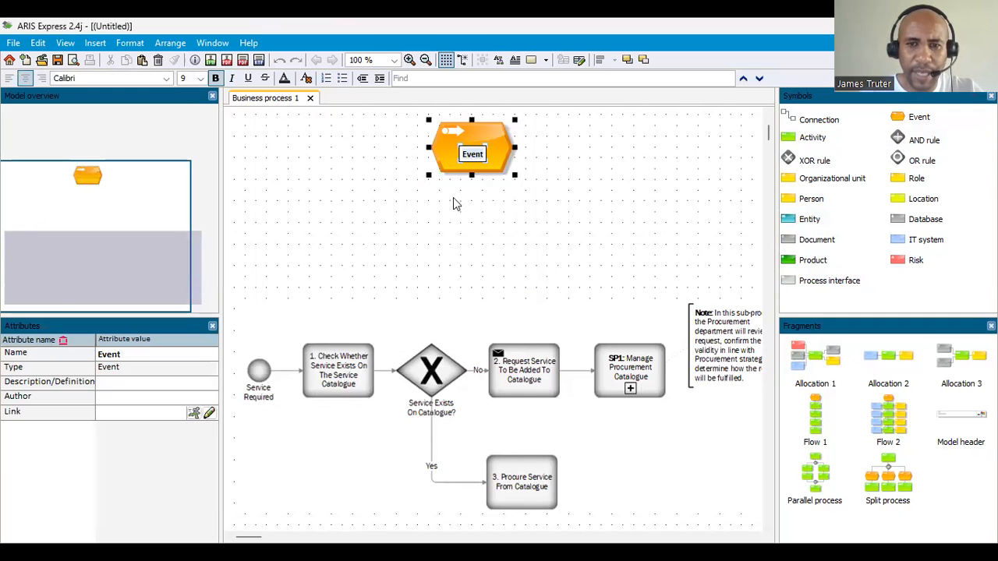
pyautogui.write('Servic')
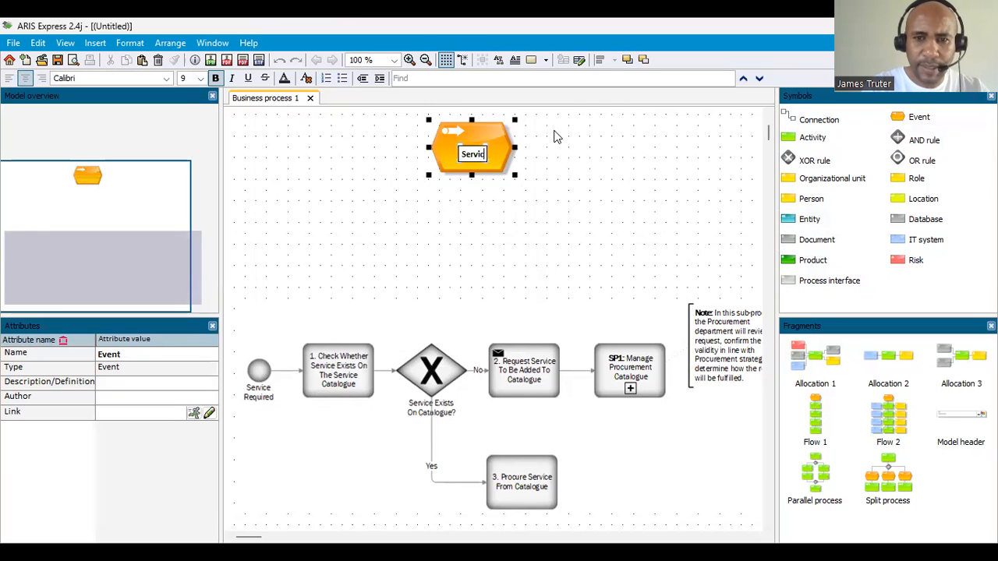
pyautogui.write('e Reqired')
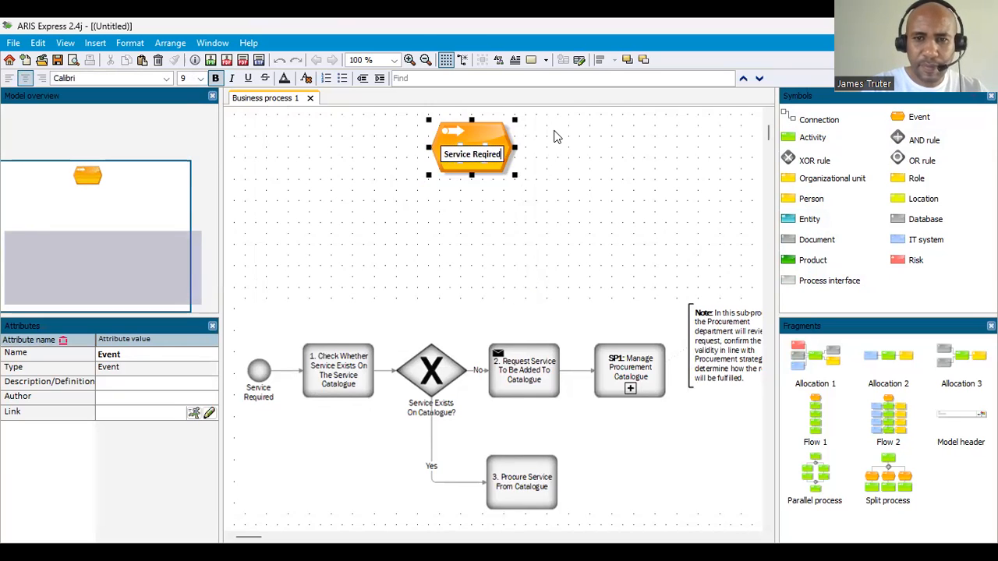
pyautogui.press('BackSpace')
pyautogui.press('BackSpace')
pyautogui.press('BackSpace')
pyautogui.press('BackSpace')
pyautogui.write('uired')
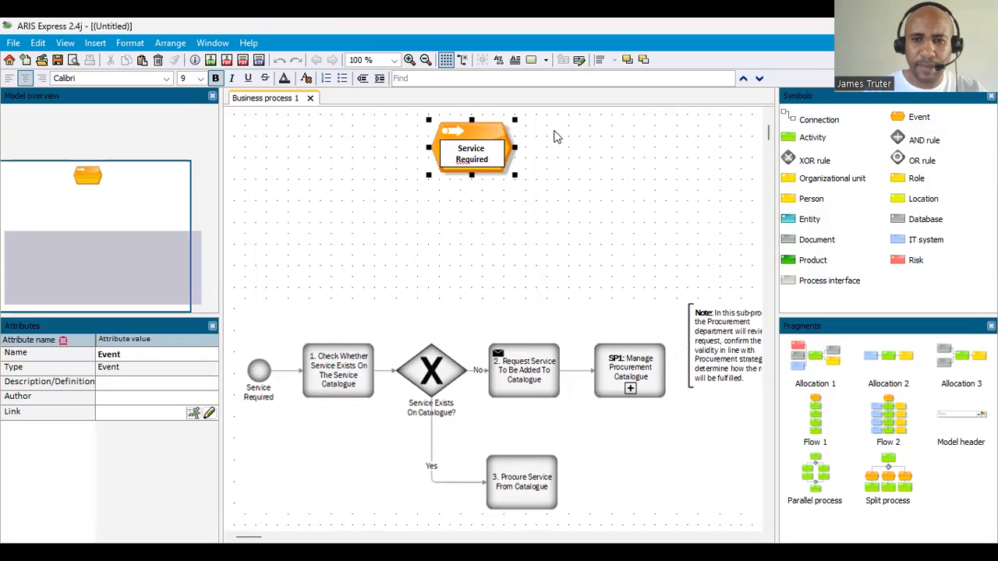
pyautogui.click(592, 150)
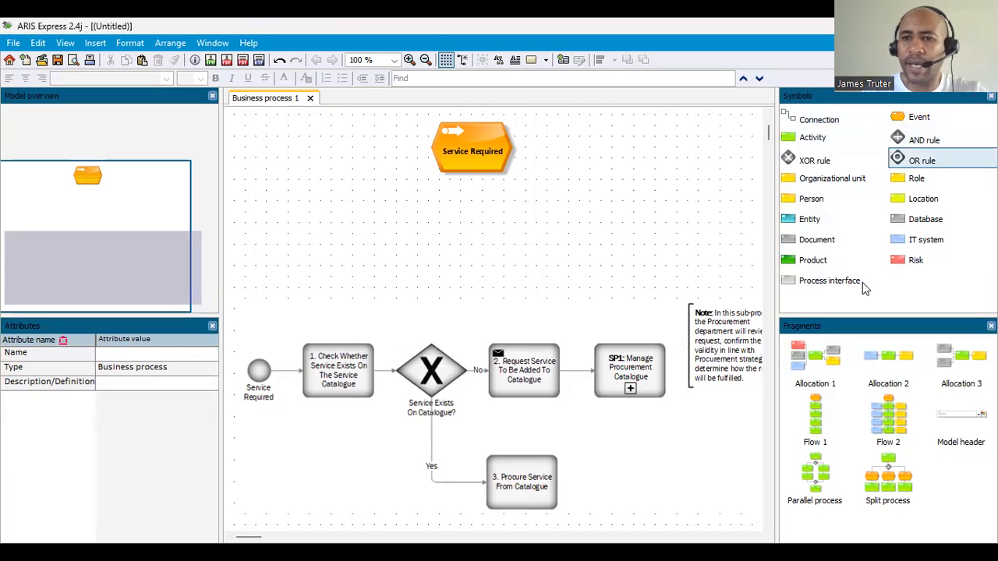
# - Add an activity named "Check Whether Service Exists On Service Catalogue" directly below the Service Required event
pyautogui.click(812, 138)
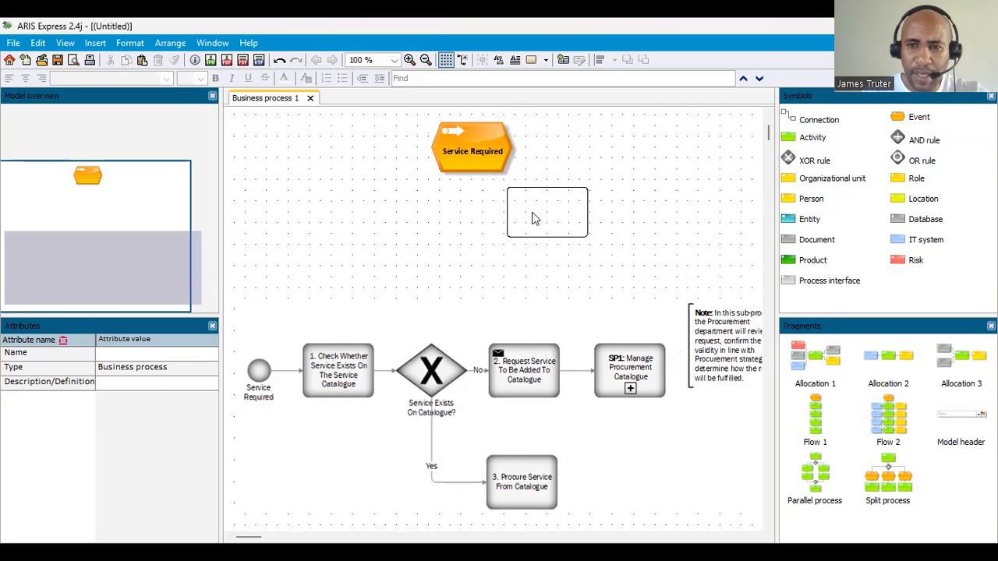
pyautogui.click(472, 223)
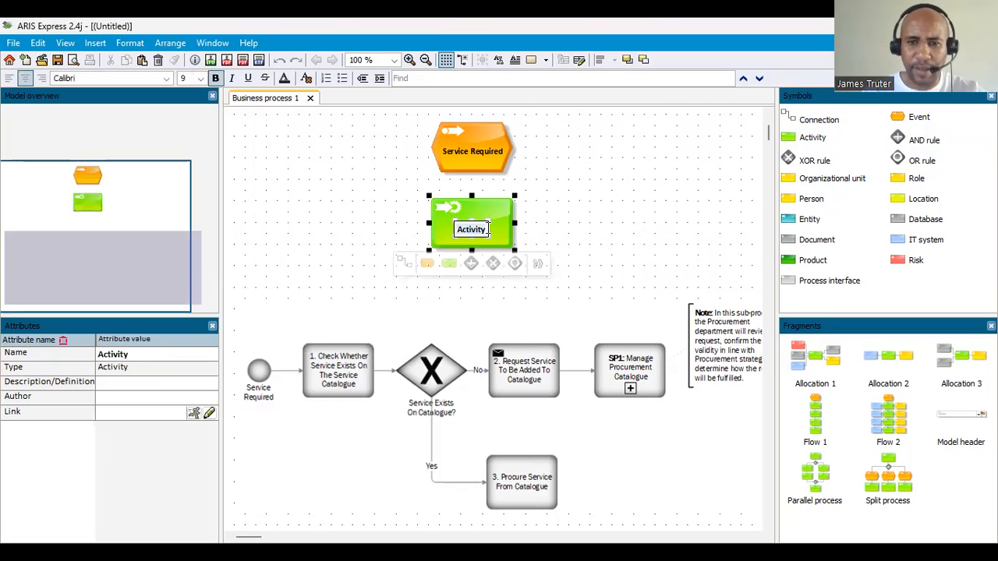
pyautogui.write('Chec')
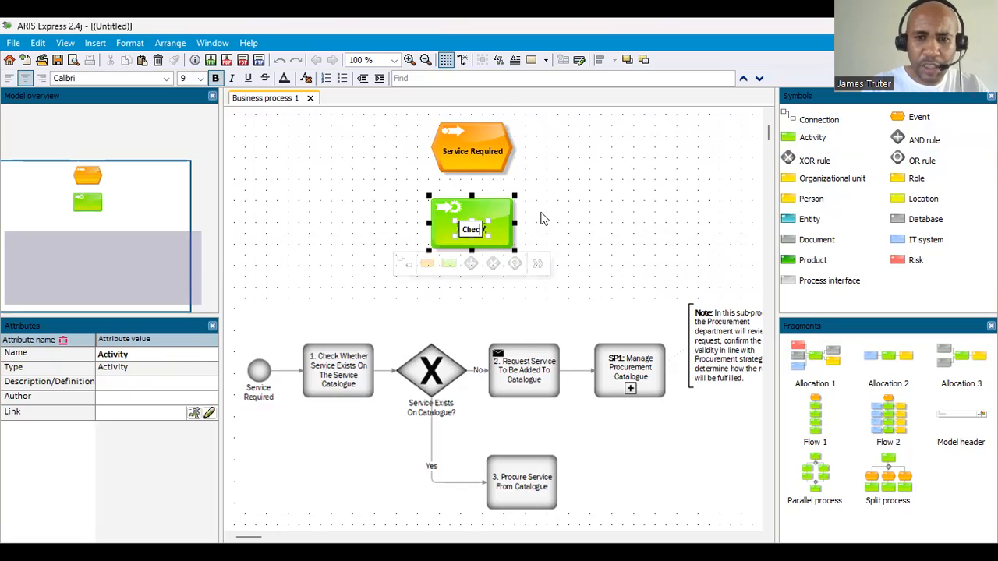
pyautogui.write('k Whether')
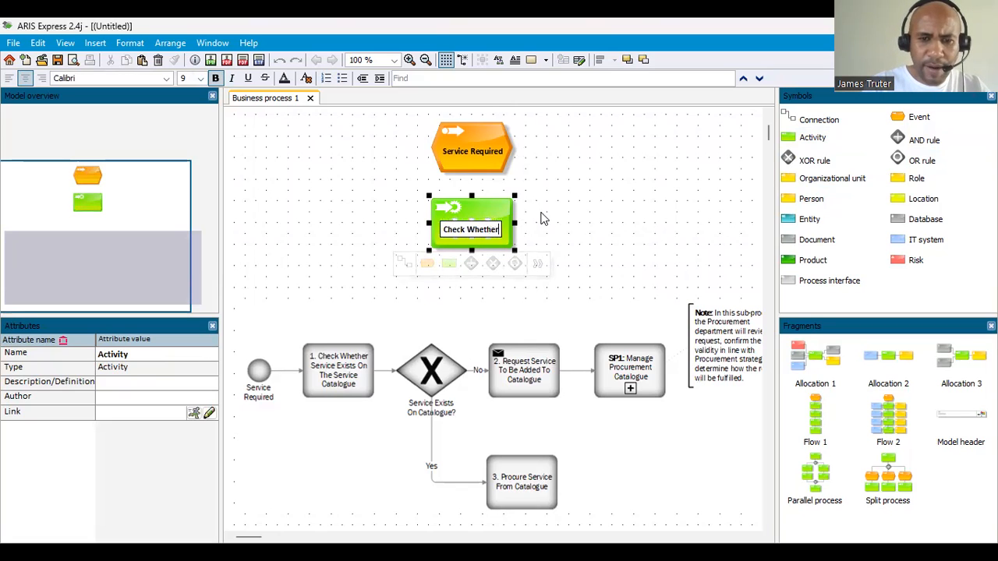
pyautogui.write(' Service ')
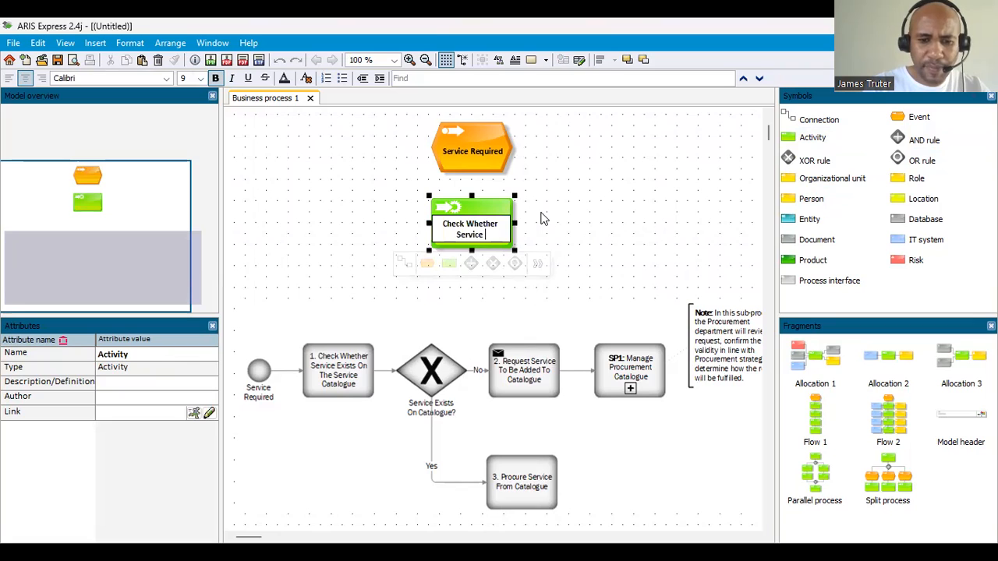
pyautogui.write('Exists O')
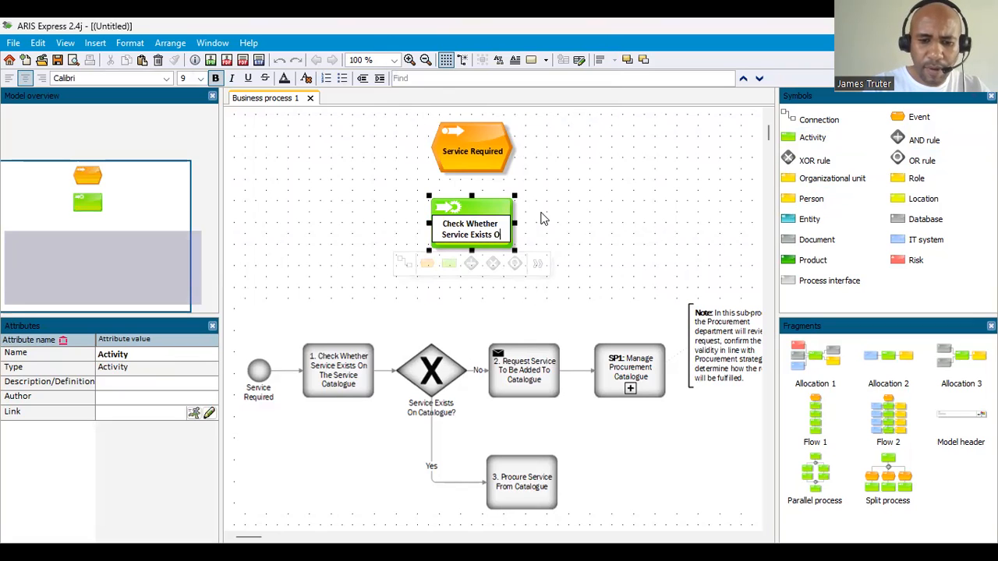
pyautogui.write('n Service C')
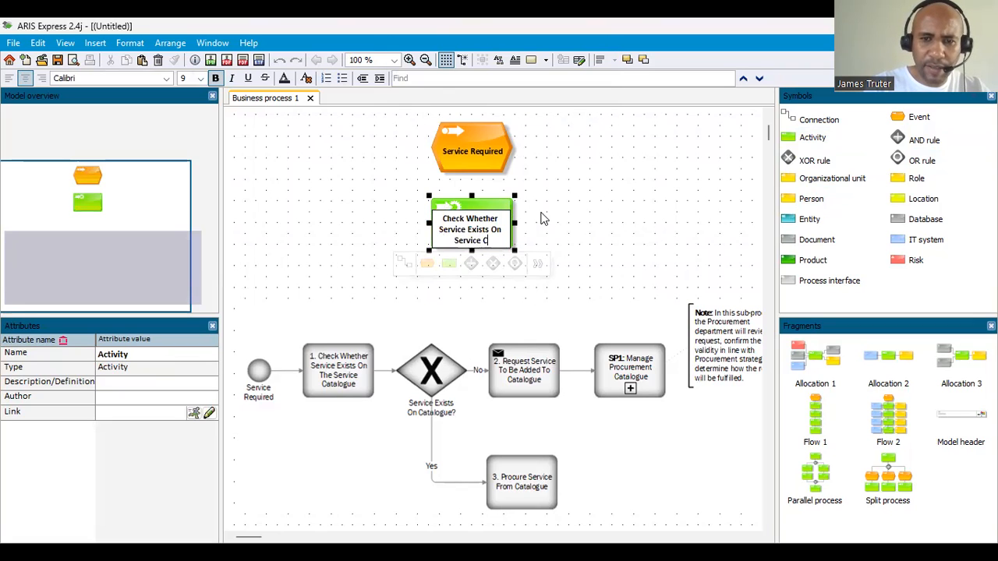
pyautogui.write('atalogue')
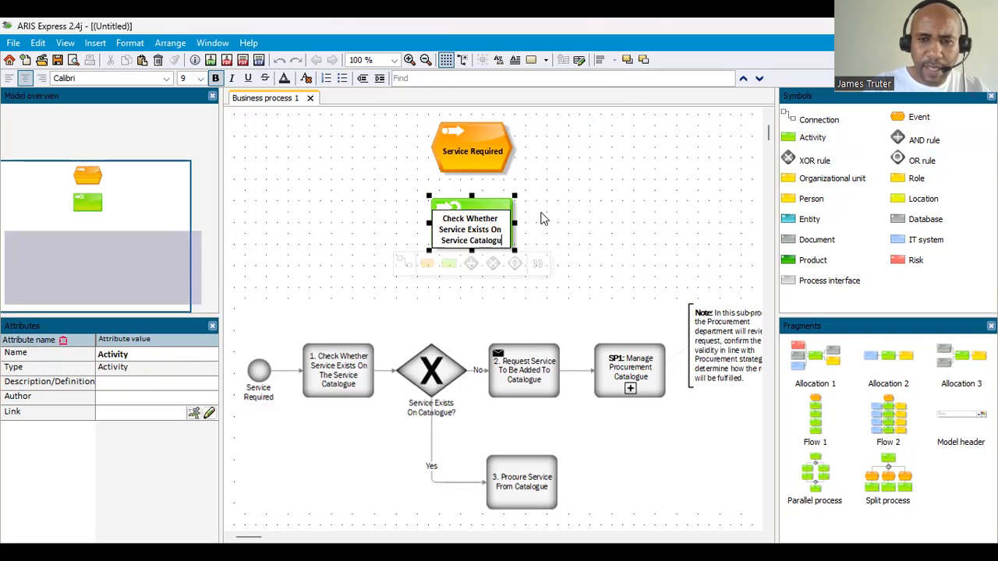
pyautogui.click(616, 204)
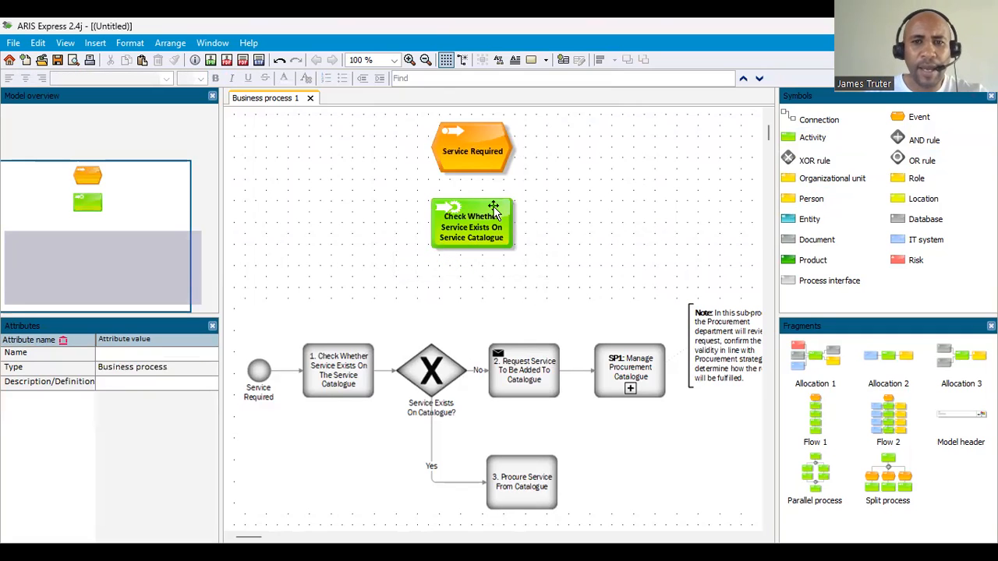
# - Connect the Service Required event to the Check Whether Service Exists On Service Catalogue activity
pyautogui.click(485, 156)
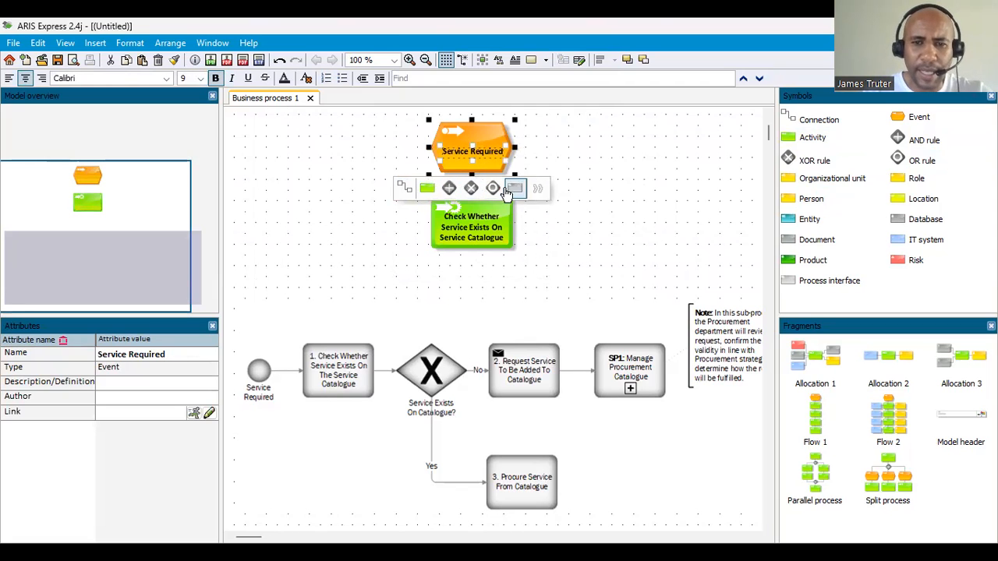
pyautogui.click(404, 193)
pyautogui.click(471, 204)
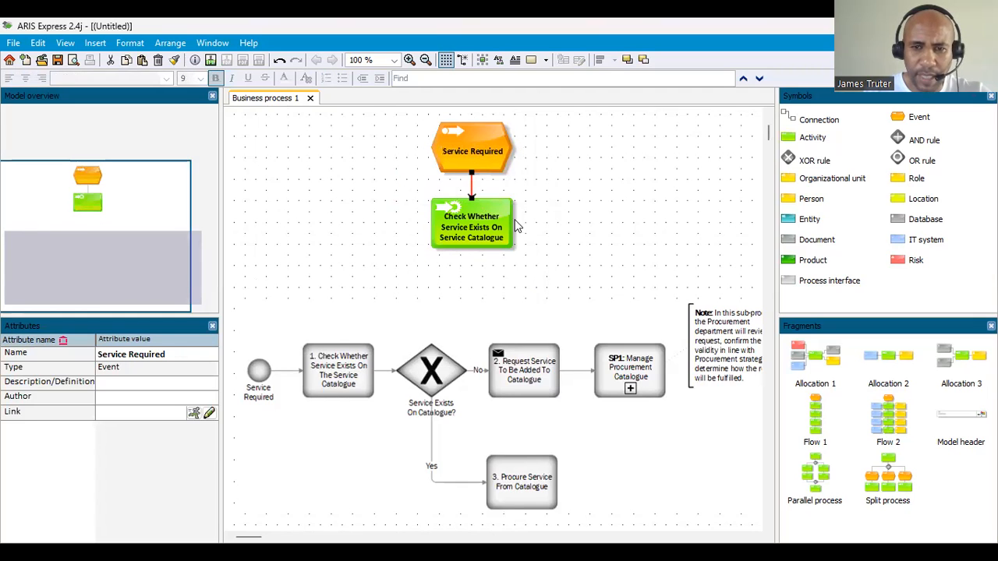
pyautogui.click(572, 225)
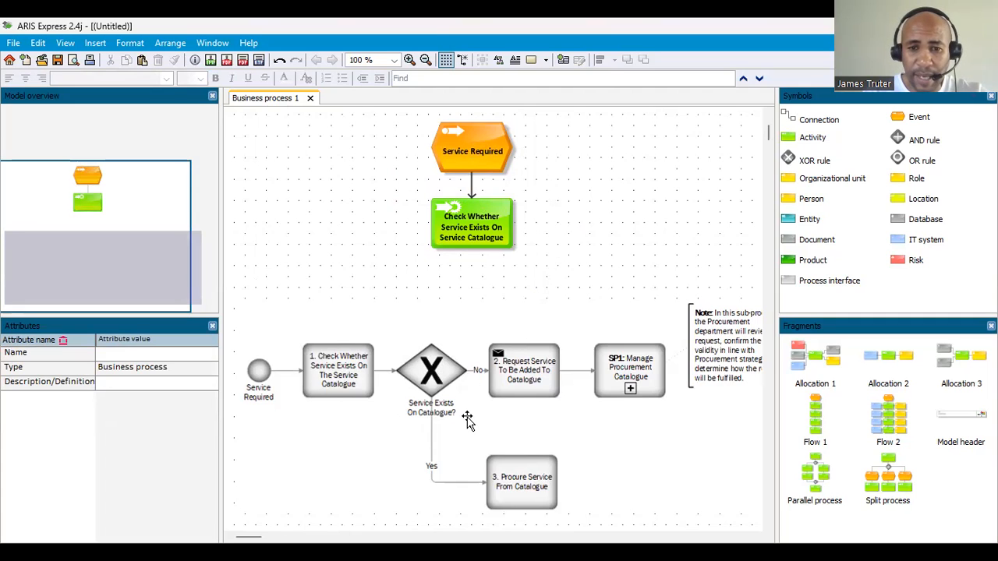
# - Move the reference process picture slightly down to make room beneath the activity
pyautogui.click(543, 405)
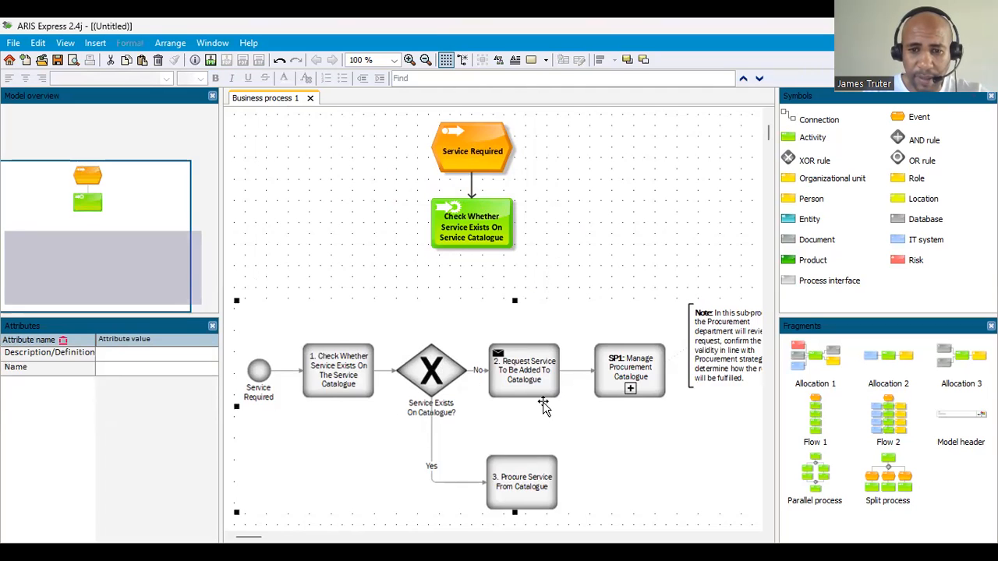
pyautogui.moveTo(546, 397); pyautogui.dragTo(546, 440)
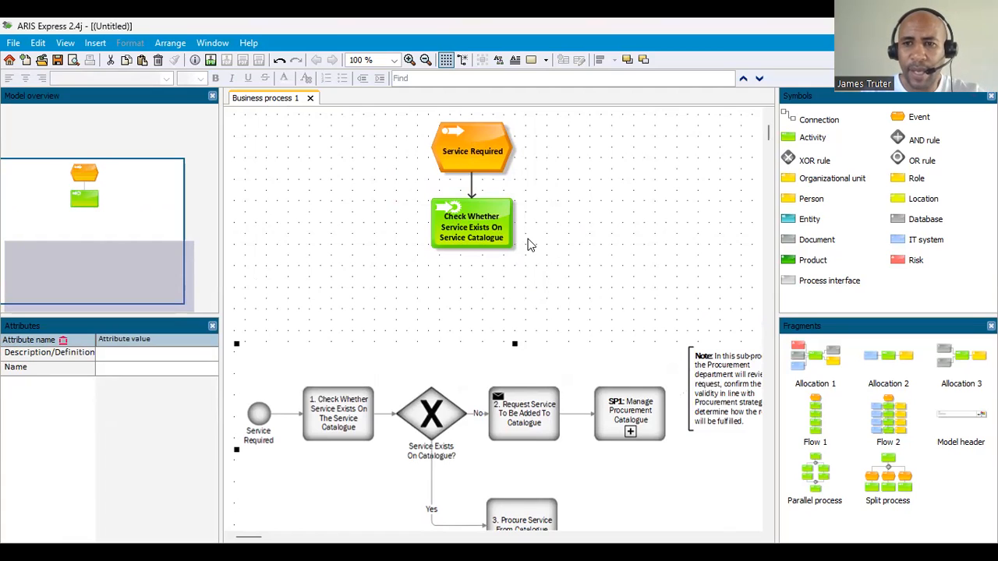
# - Place an XOR rule directly below the Check Whether Service Exists On Service Catalogue activity and connect the activity to it
pyautogui.click(801, 159)
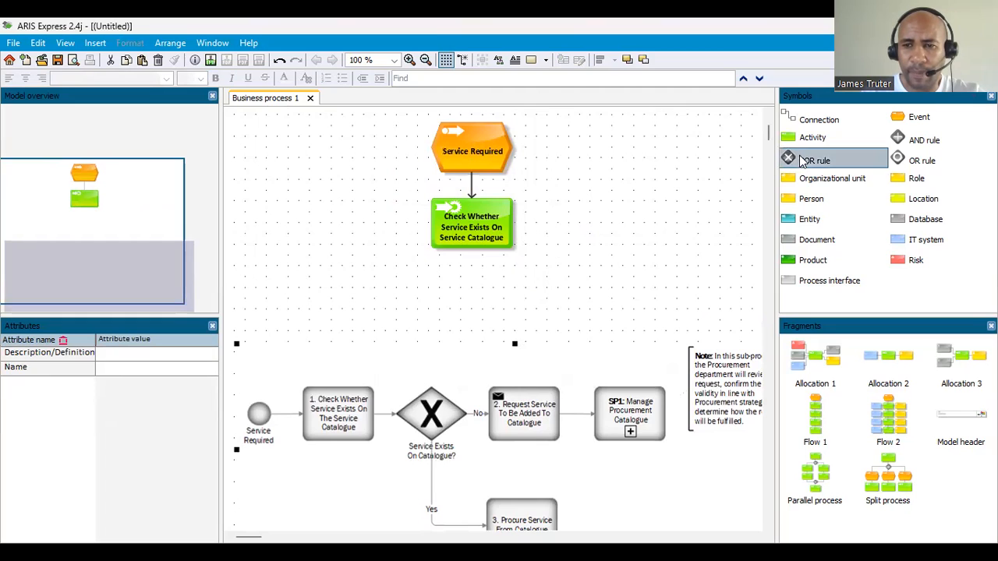
pyautogui.click(471, 278)
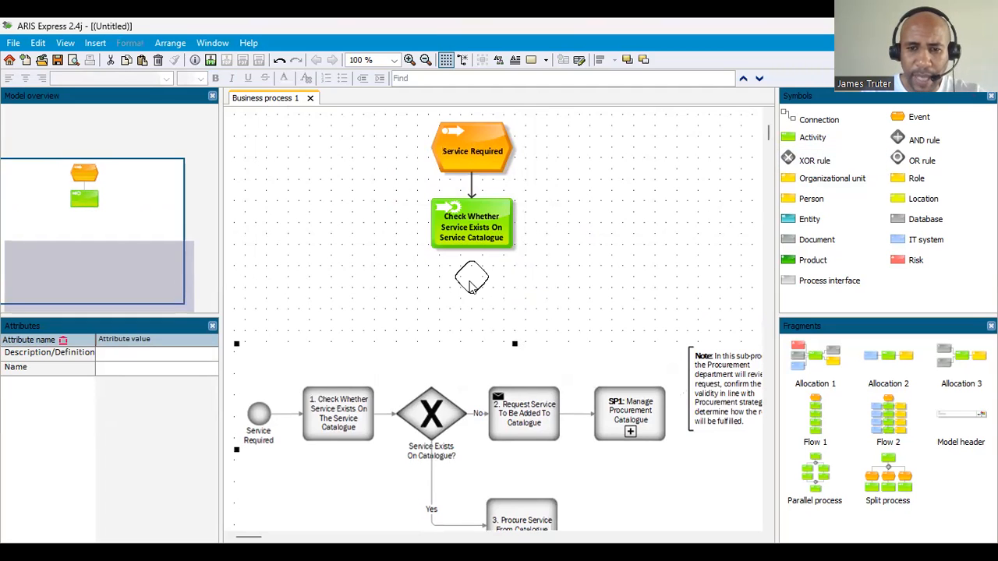
pyautogui.click(530, 249)
pyautogui.click(468, 226)
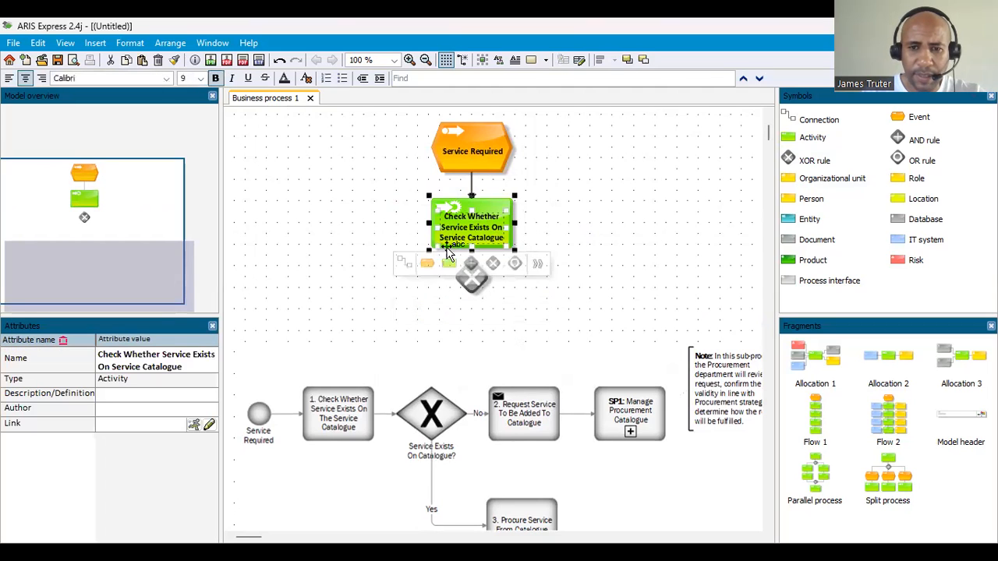
pyautogui.click(522, 291)
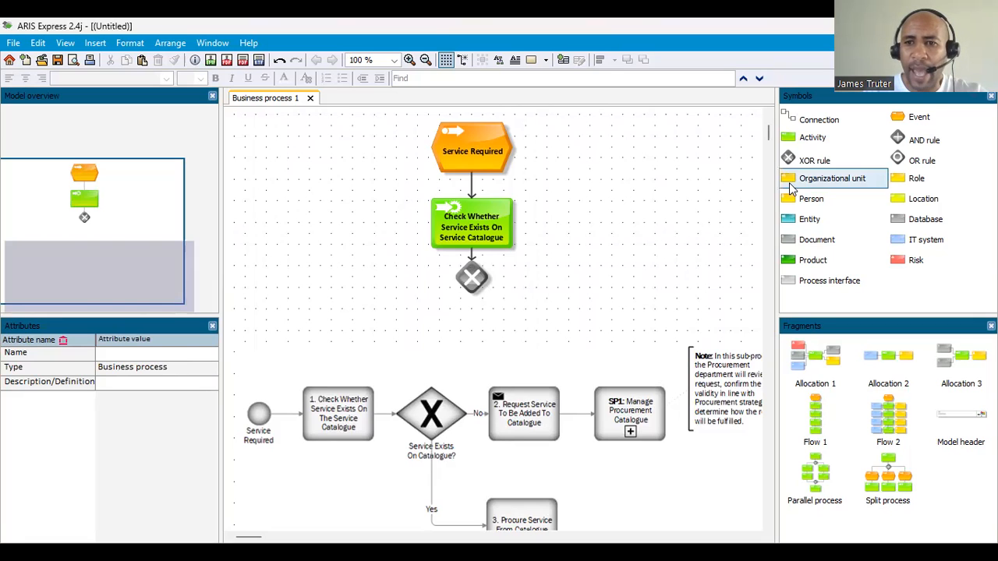
# - Add an event named "Service Does Not Exist On Service Catalogue" below and to the left of the XOR rule
pyautogui.click(912, 118)
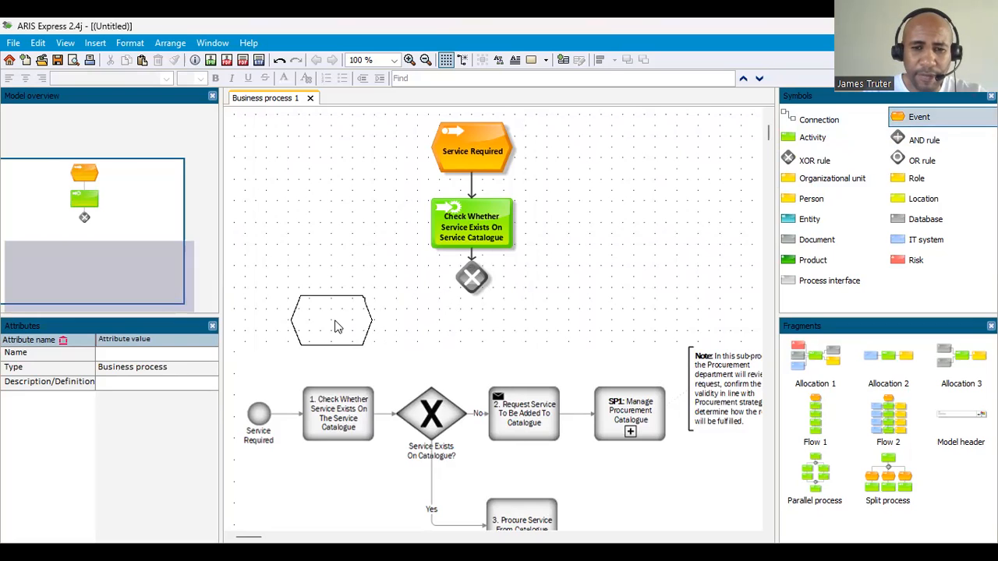
pyautogui.click(335, 326)
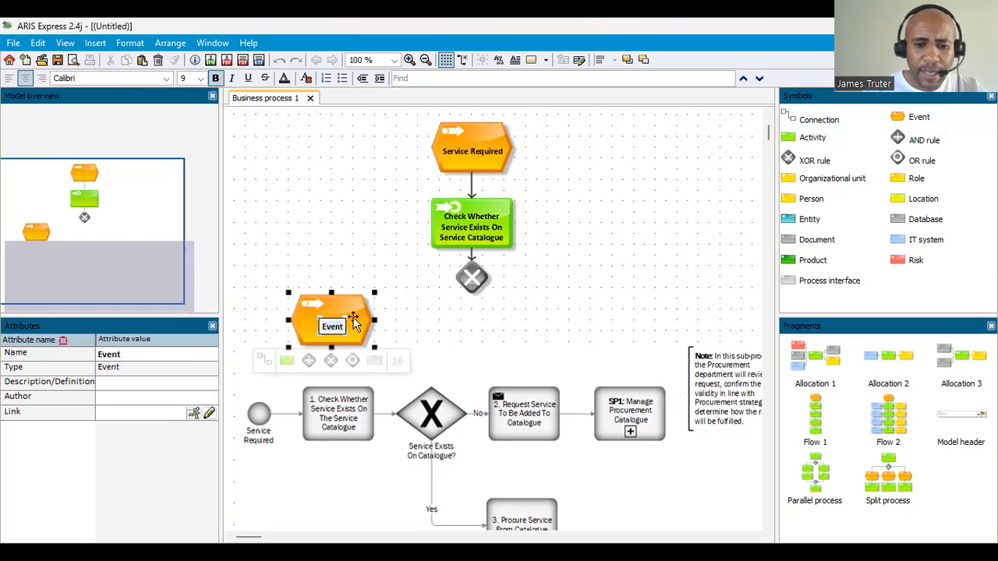
pyautogui.write('Service Does')
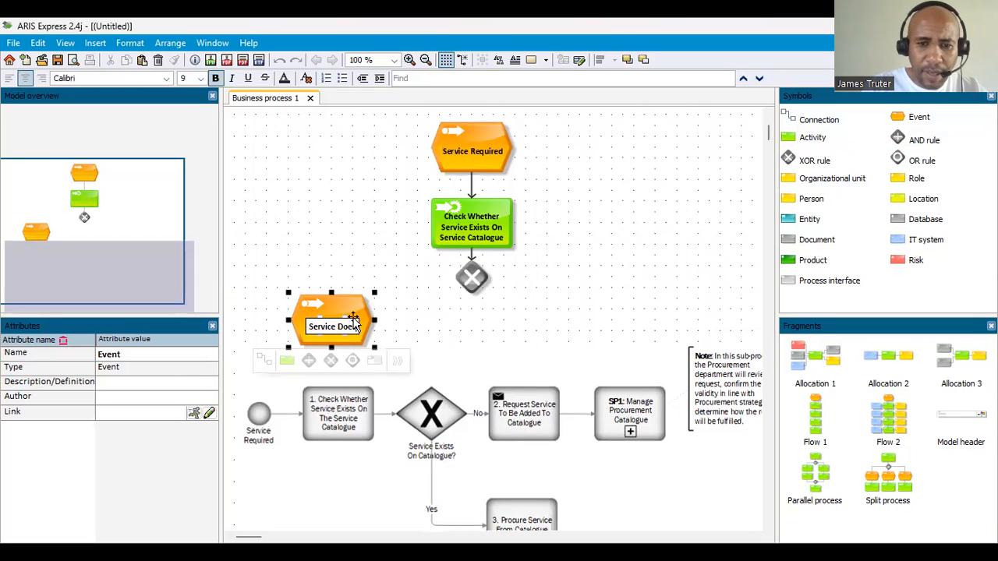
pyautogui.write(' Not Ex')
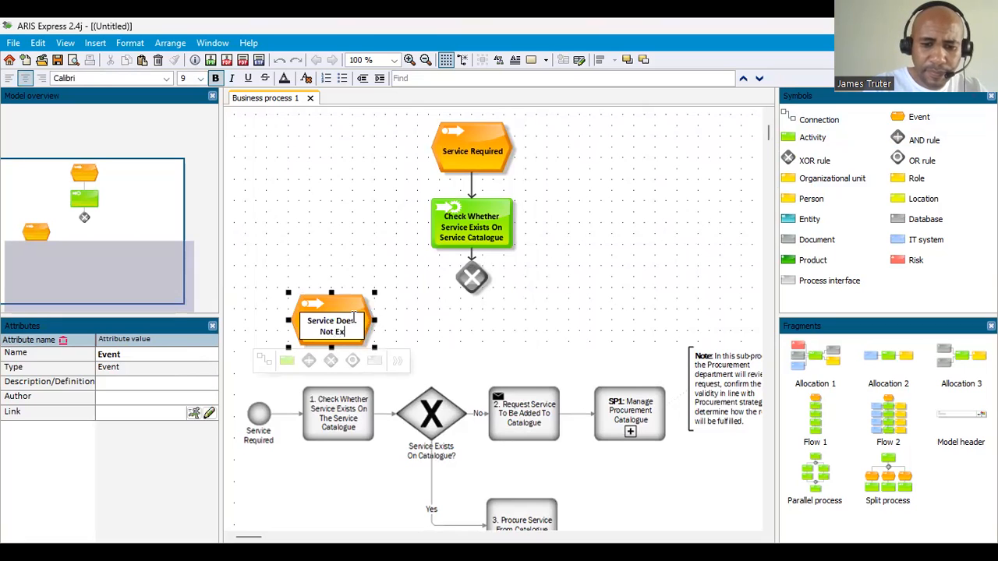
pyautogui.write('ist On S')
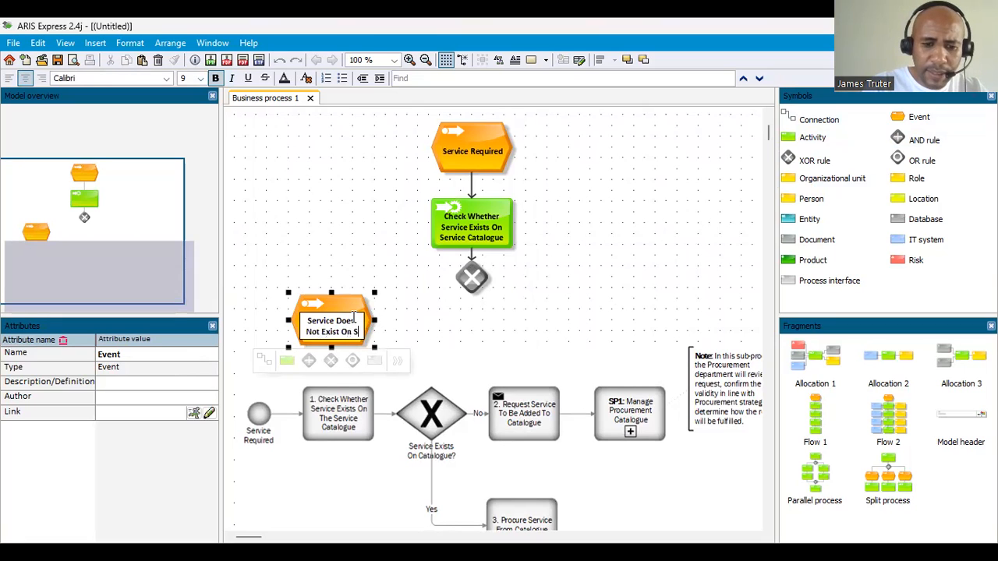
pyautogui.write('ervice Cat')
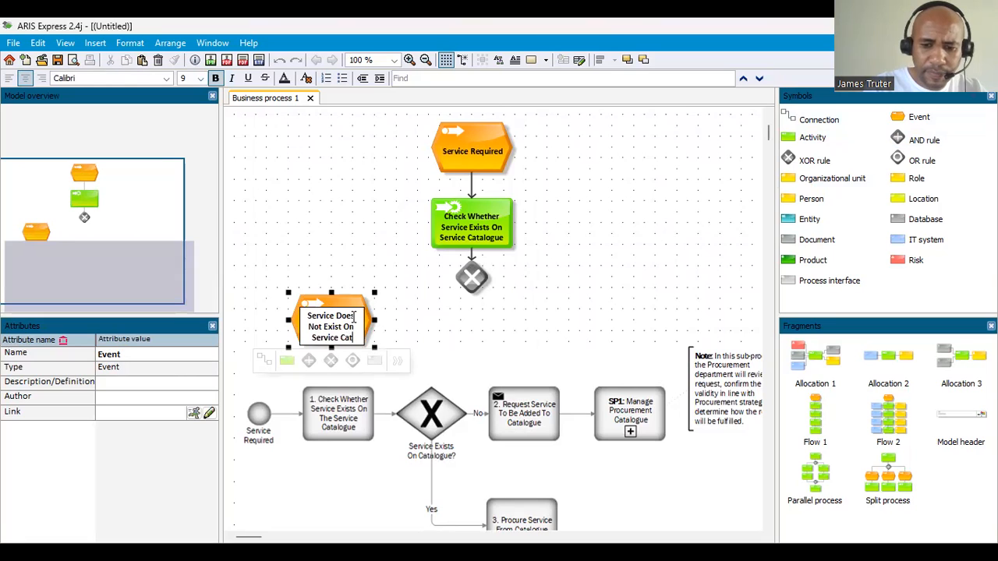
pyautogui.write('alogue')
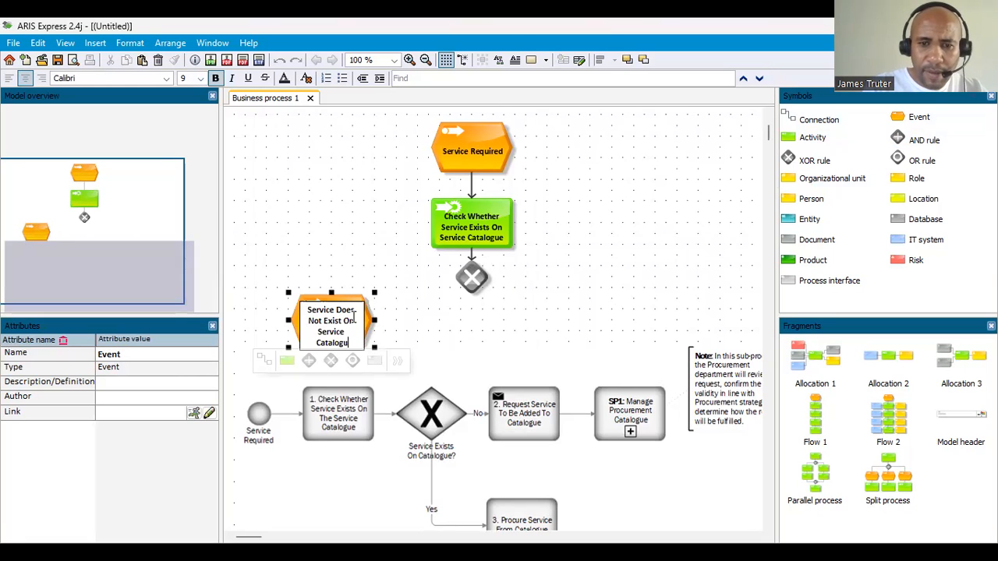
pyautogui.click(589, 336)
# - Connect the XOR rule to the Service Does Not Exist On Service Catalogue event
pyautogui.click(472, 277)
pyautogui.moveTo(408, 310); pyautogui.dragTo(334, 300)
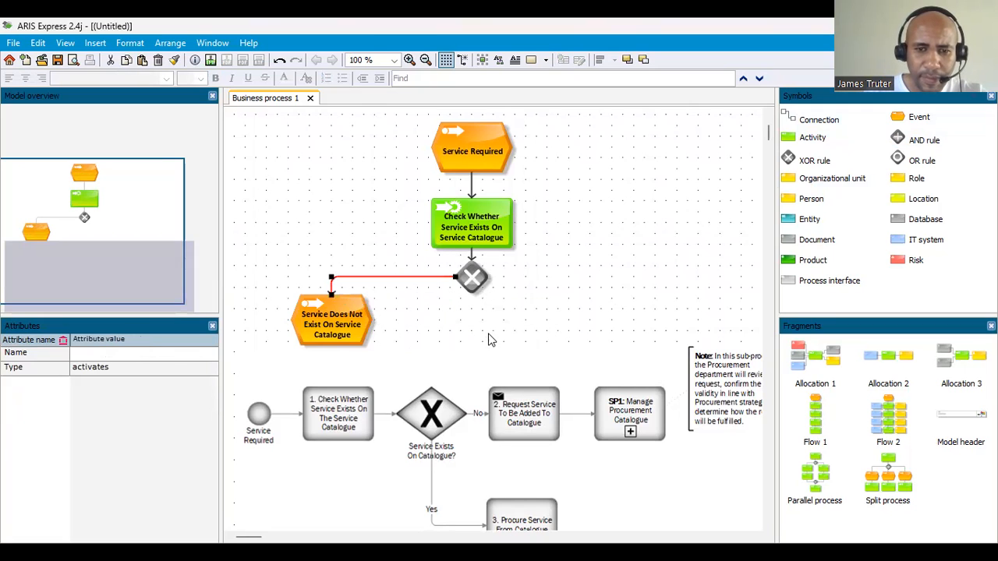
pyautogui.click(381, 282)
# - Add an event named "Service Exists On Service Catalogue" below and to the right of the XOR rule, and connect the rule to it
pyautogui.click(904, 117)
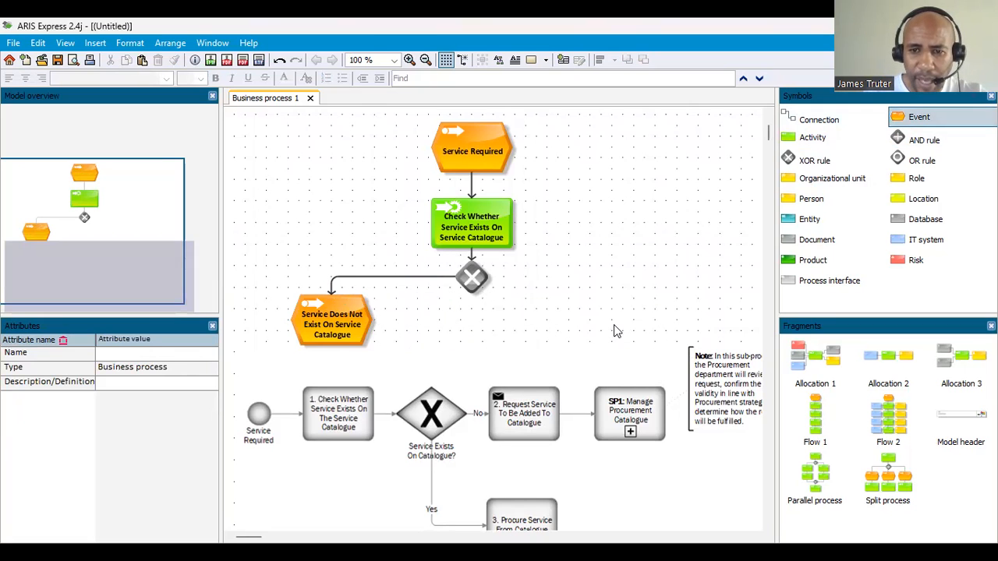
pyautogui.click(615, 326)
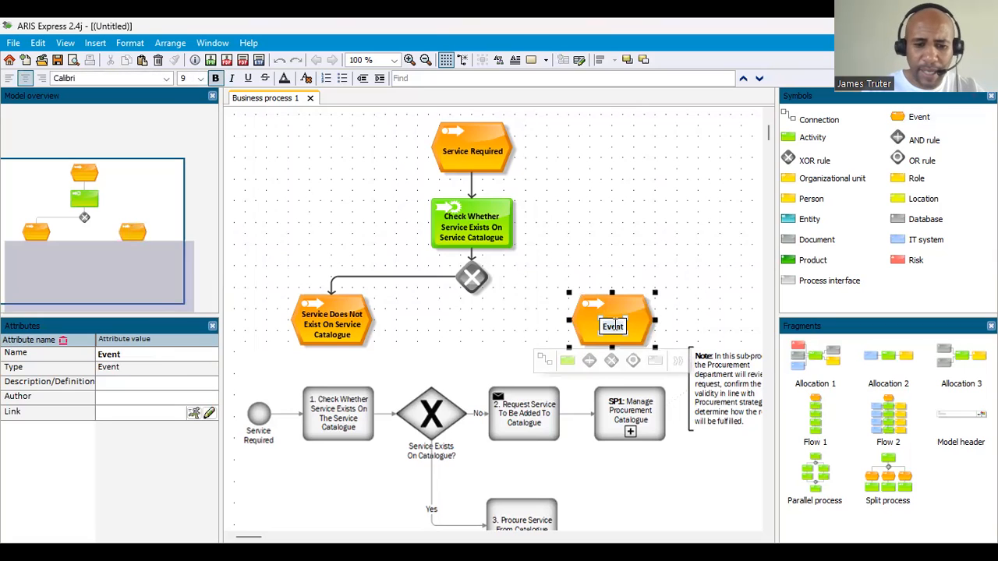
pyautogui.write('Service')
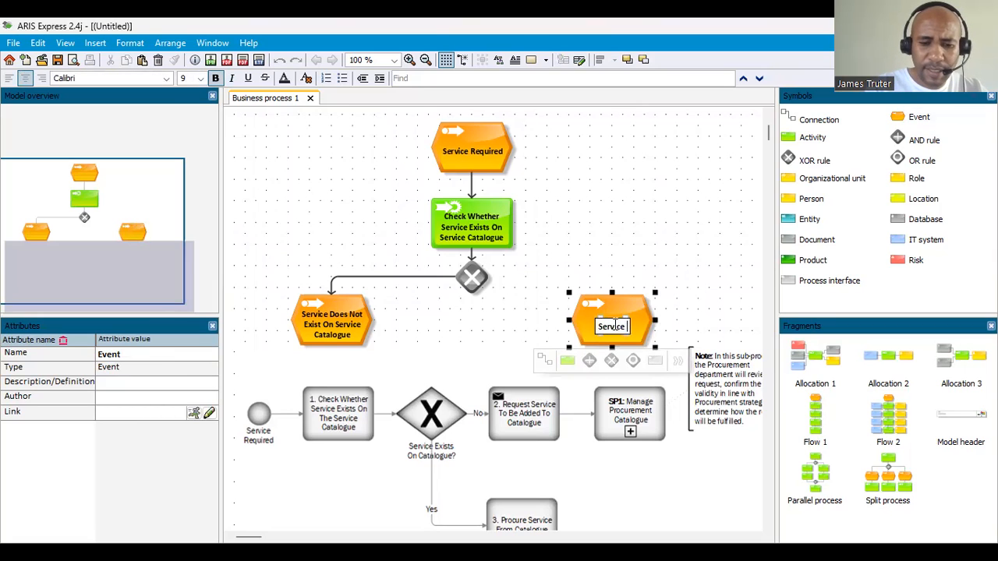
pyautogui.write(' Exist')
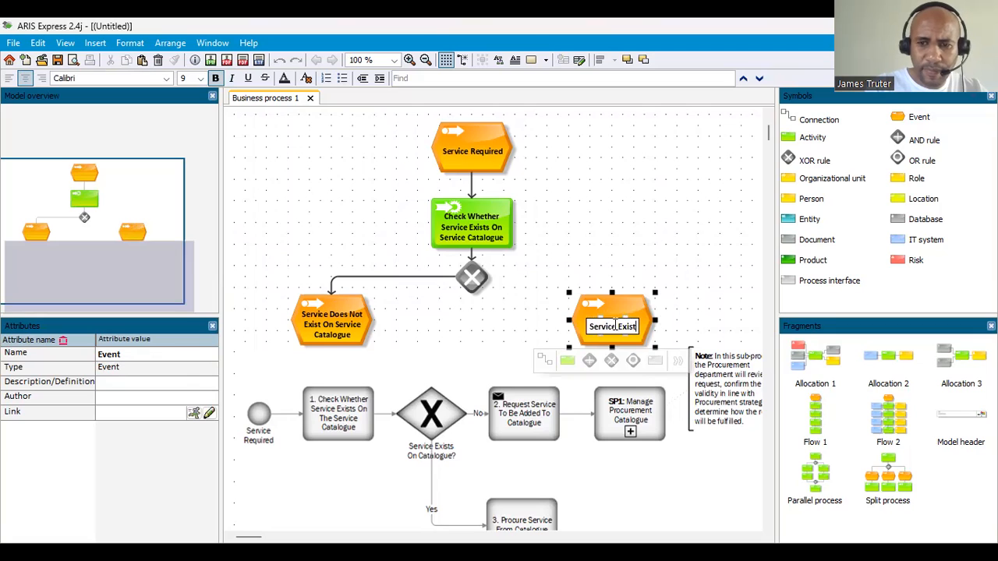
pyautogui.write('s On Service Ca')
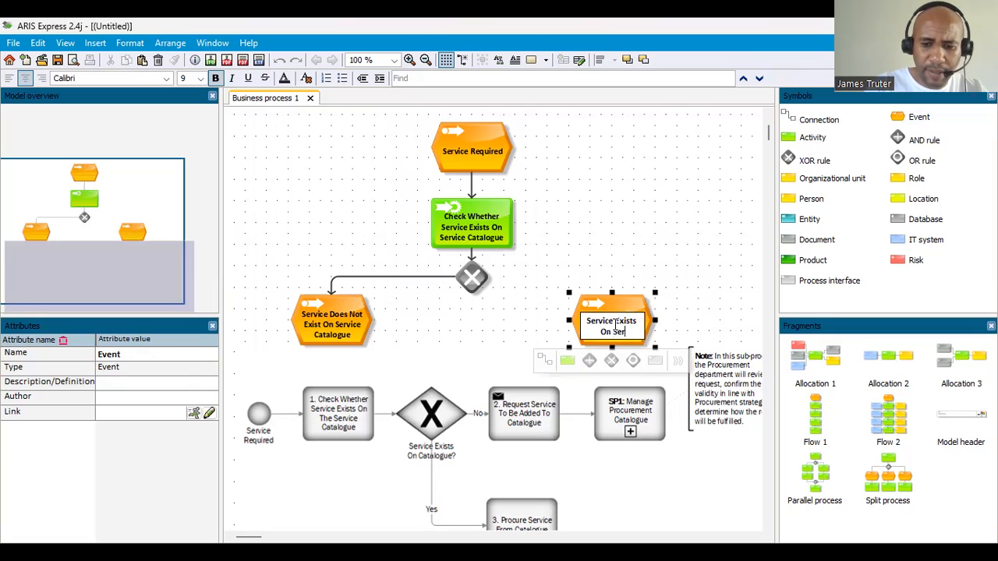
pyautogui.press('capslock')
pyautogui.write('talogue')
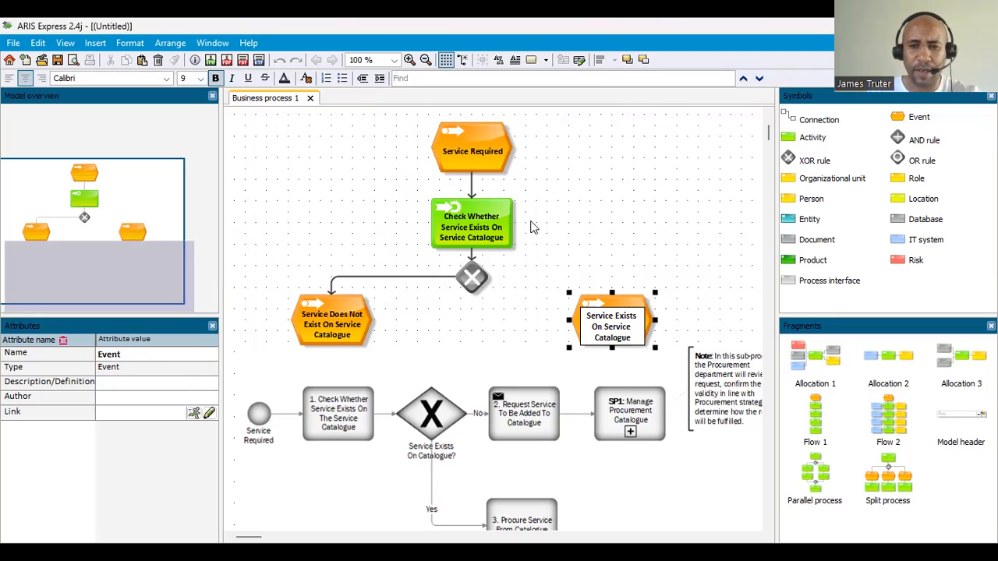
pyautogui.click(583, 226)
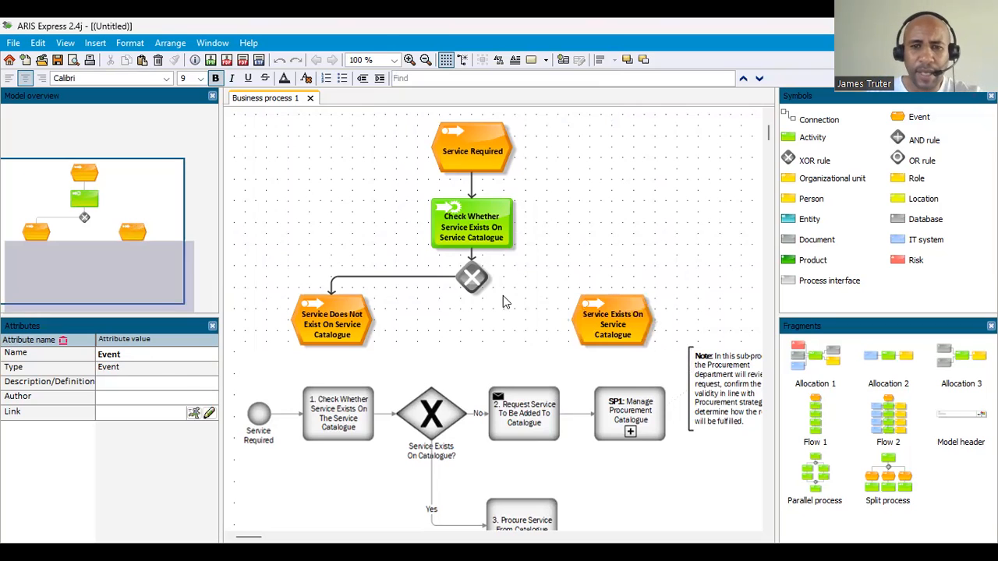
pyautogui.moveTo(472, 278); pyautogui.dragTo(613, 296)
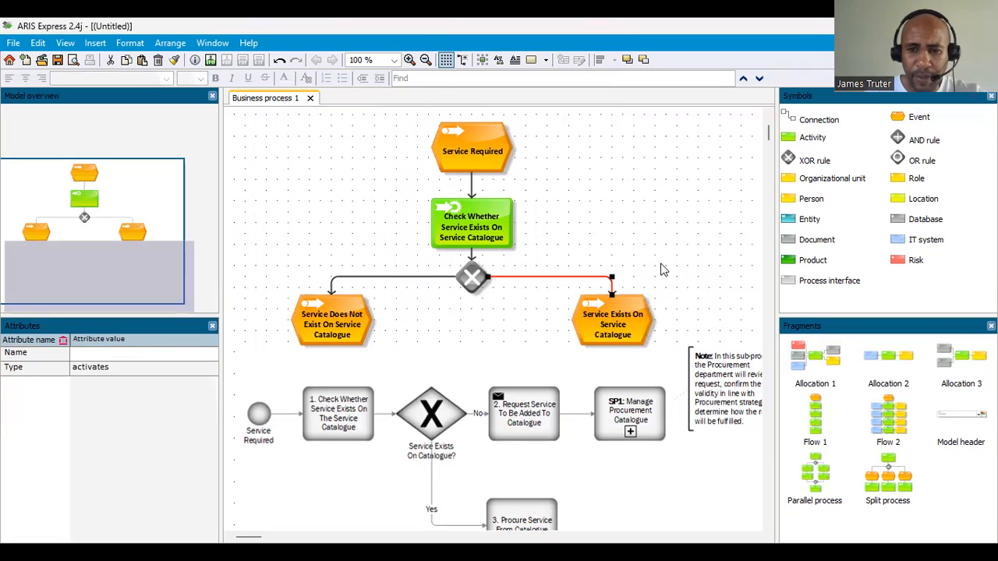
pyautogui.click(661, 270)
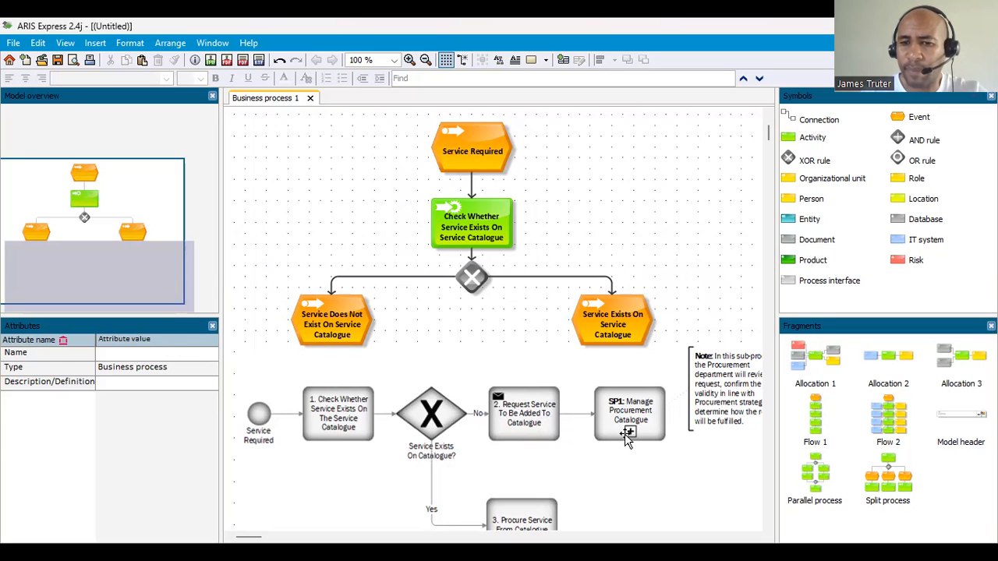
# - Move the reference process picture down to free space beneath the two Service Catalogue events
pyautogui.scroll(-3, 641, 442)
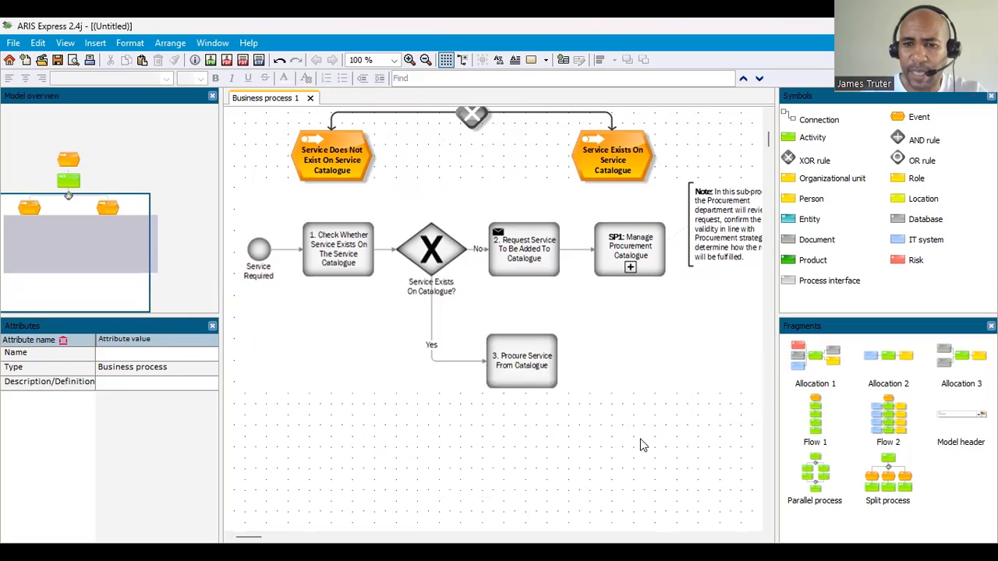
pyautogui.scroll(3, 595, 281)
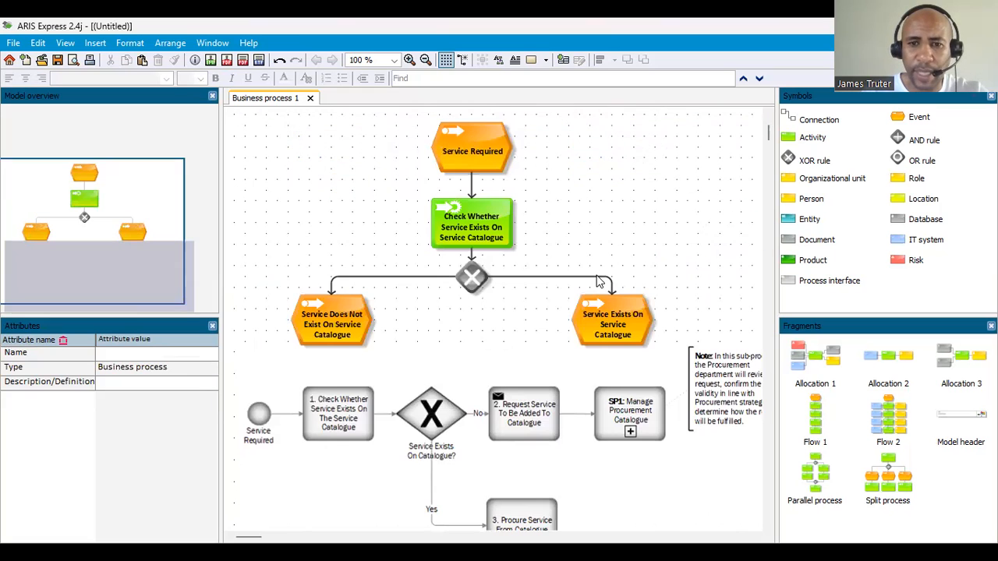
pyautogui.scroll(-3, 590, 380)
pyautogui.moveTo(583, 279); pyautogui.dragTo(585, 386)
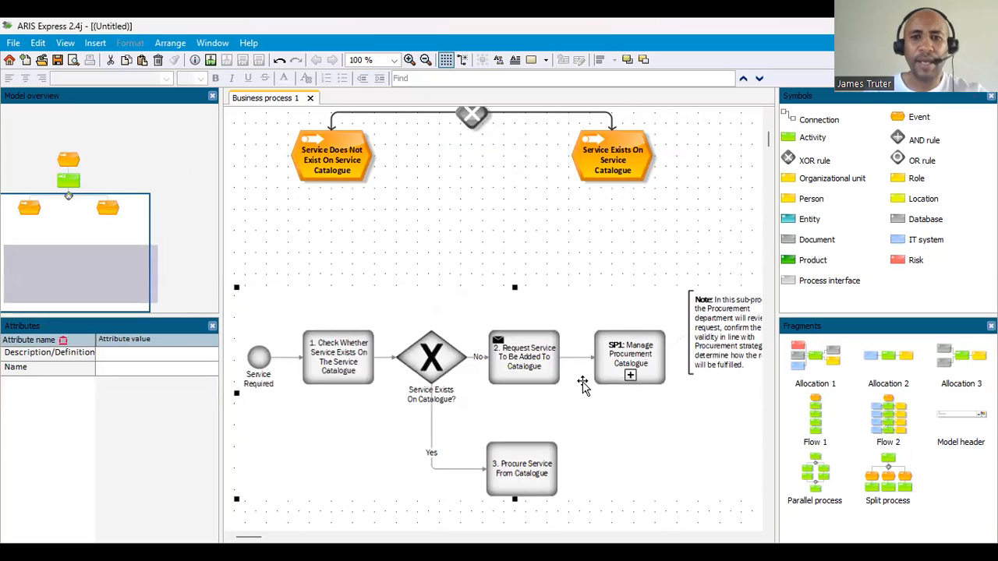
pyautogui.click(533, 243)
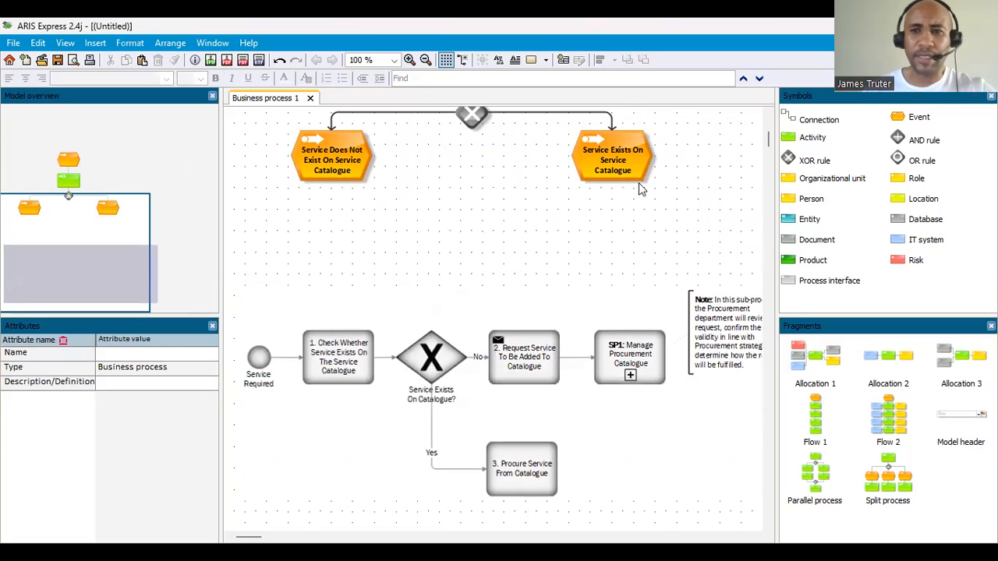
# - Add an activity named "Request Service To Be Added To Catalogue" directly below the Service Does Not Exist On Service Catalogue event
pyautogui.click(808, 137)
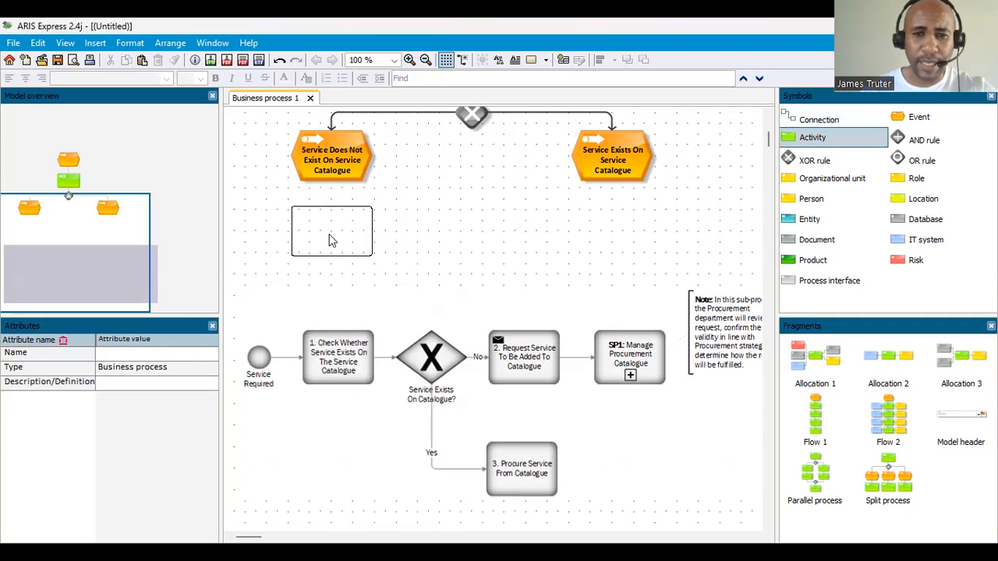
pyautogui.click(332, 239)
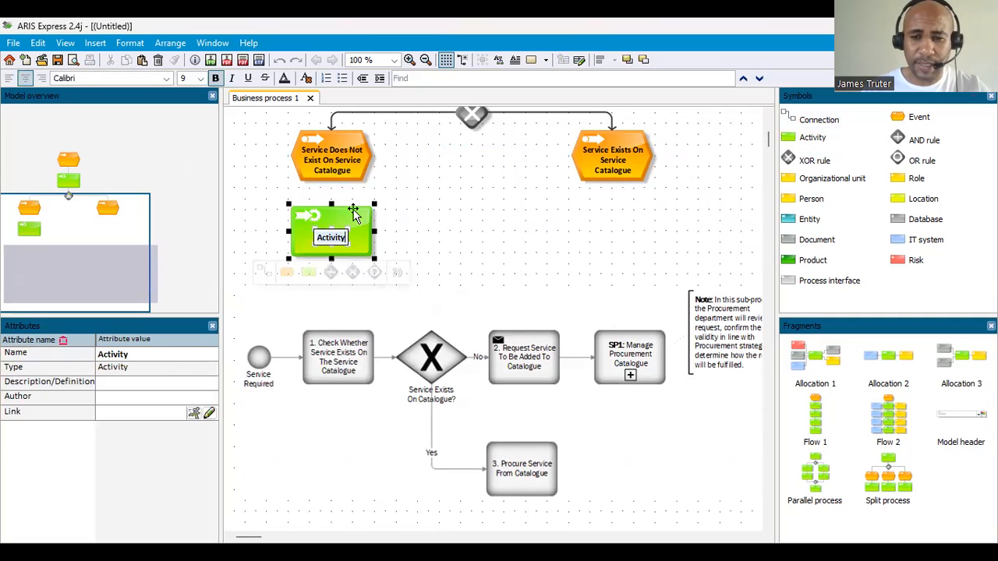
pyautogui.write('Req')
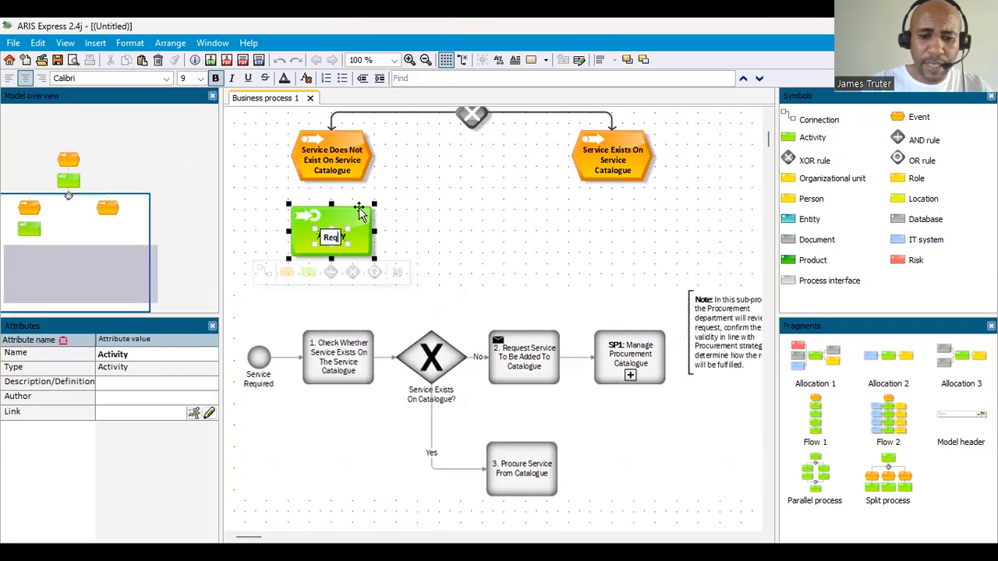
pyautogui.write('uest Ser')
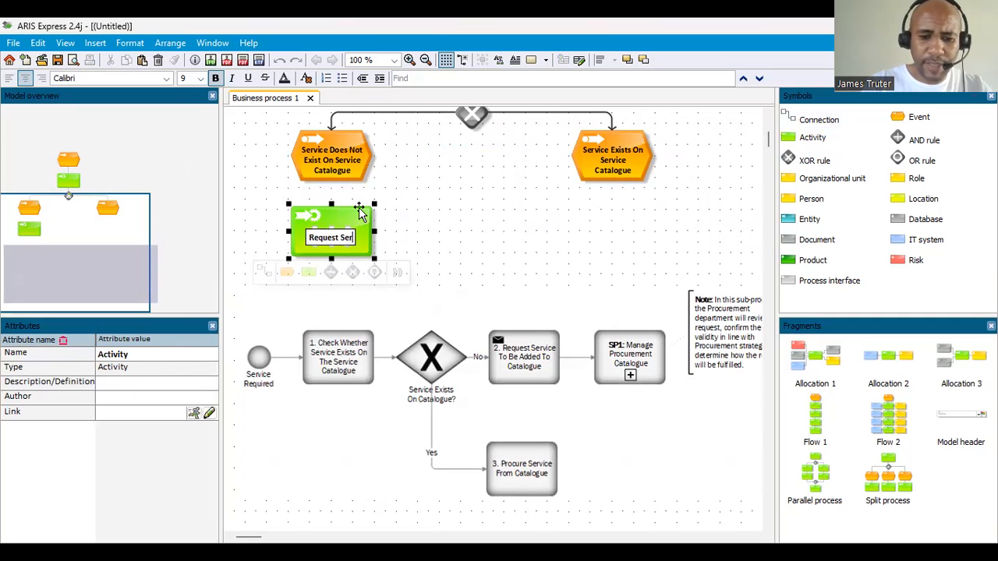
pyautogui.write('vice To')
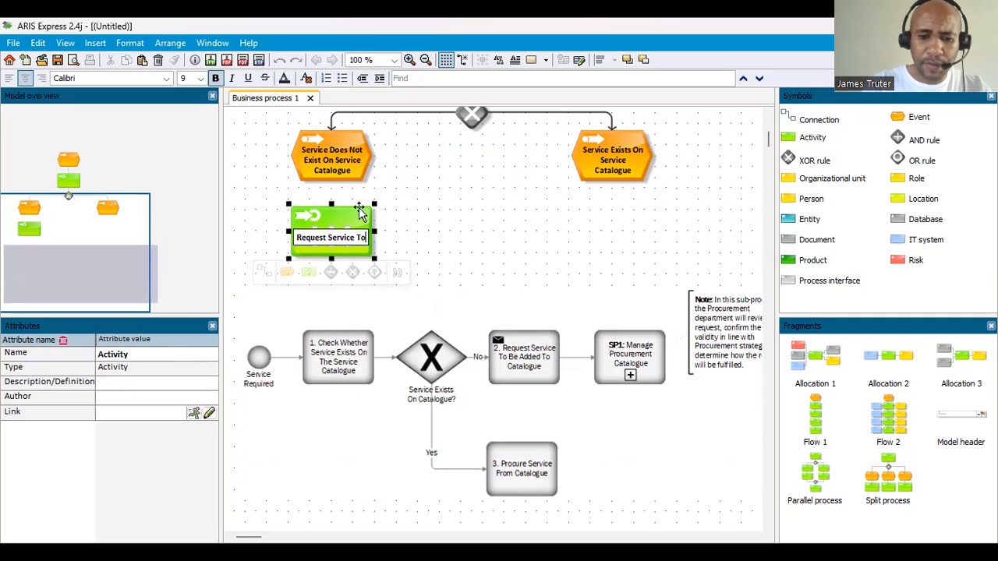
pyautogui.write(' Be Added')
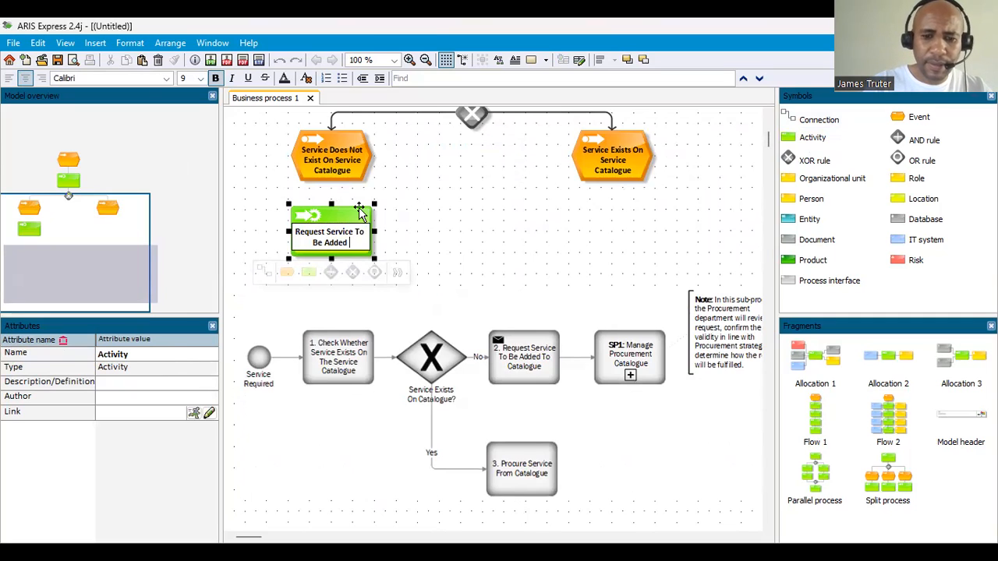
pyautogui.write(' To Catalogue')
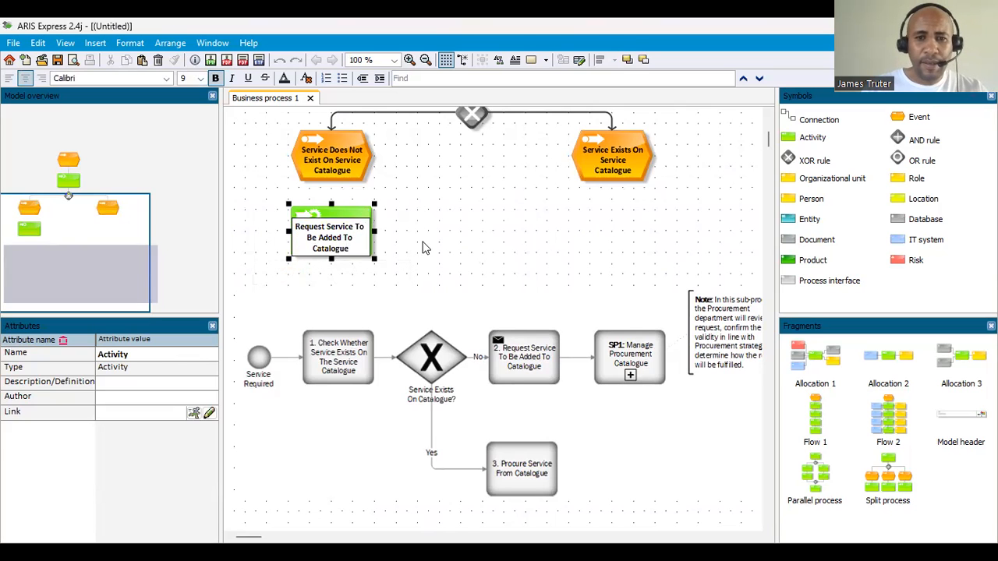
pyautogui.click(425, 246)
# - Connect the Service Does Not Exist On Service Catalogue event to the Request Service To Be Added To Catalogue activity
pyautogui.click(335, 165)
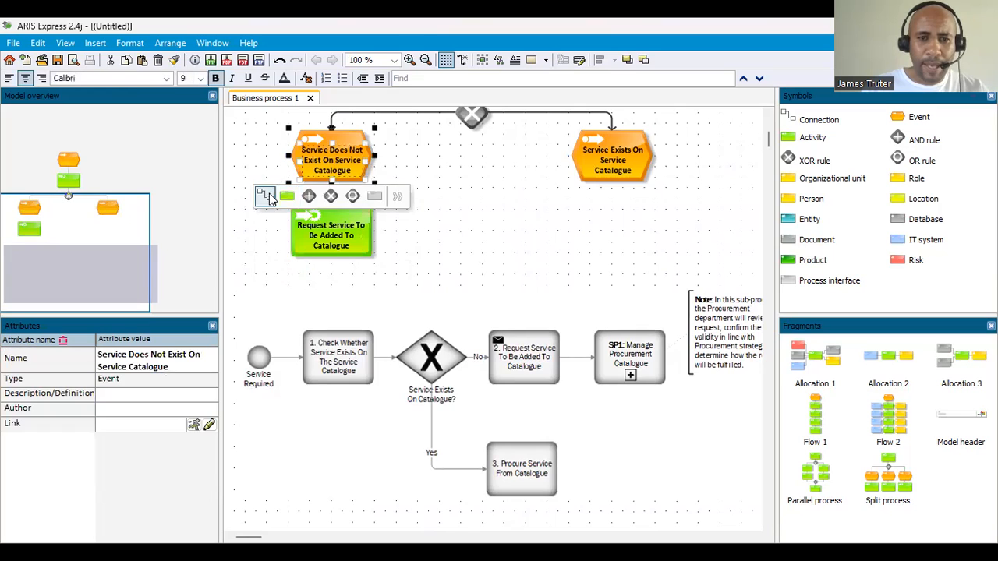
pyautogui.click(369, 225)
pyautogui.click(416, 233)
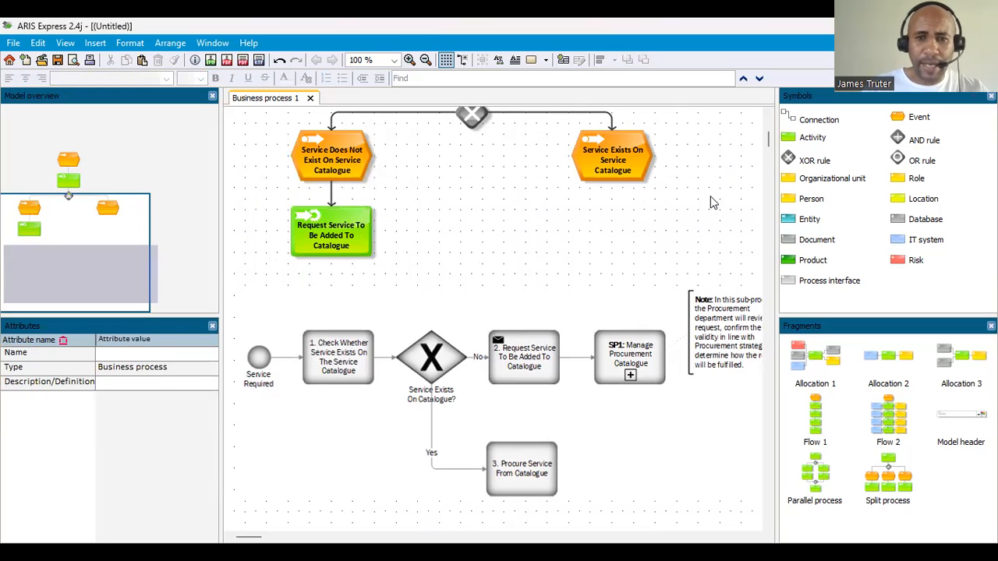
# - Add an event named "Request For Service Creation Issued To Procurement" below the Request Service activity, and move the reference picture down clear of it
pyautogui.click(900, 121)
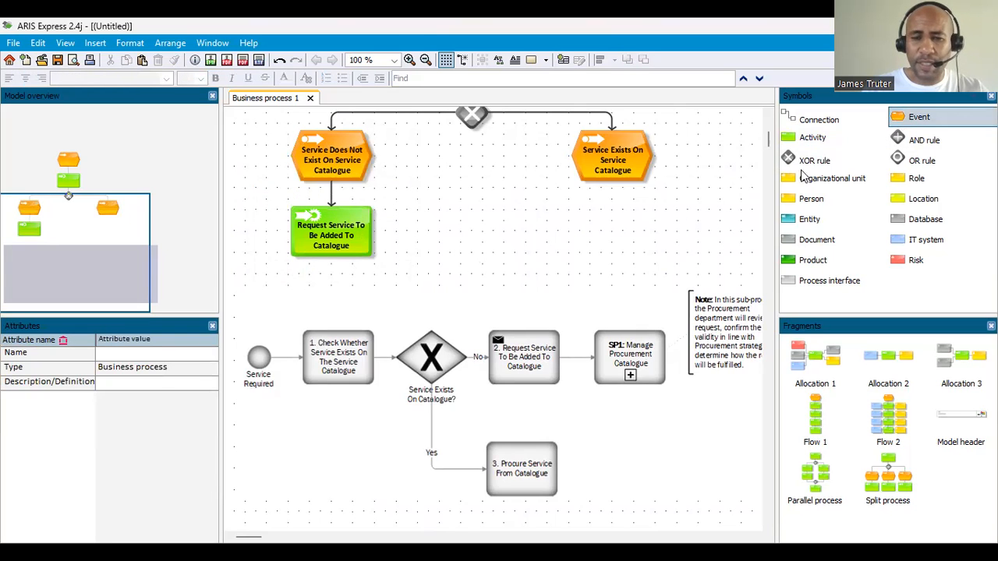
pyautogui.click(329, 309)
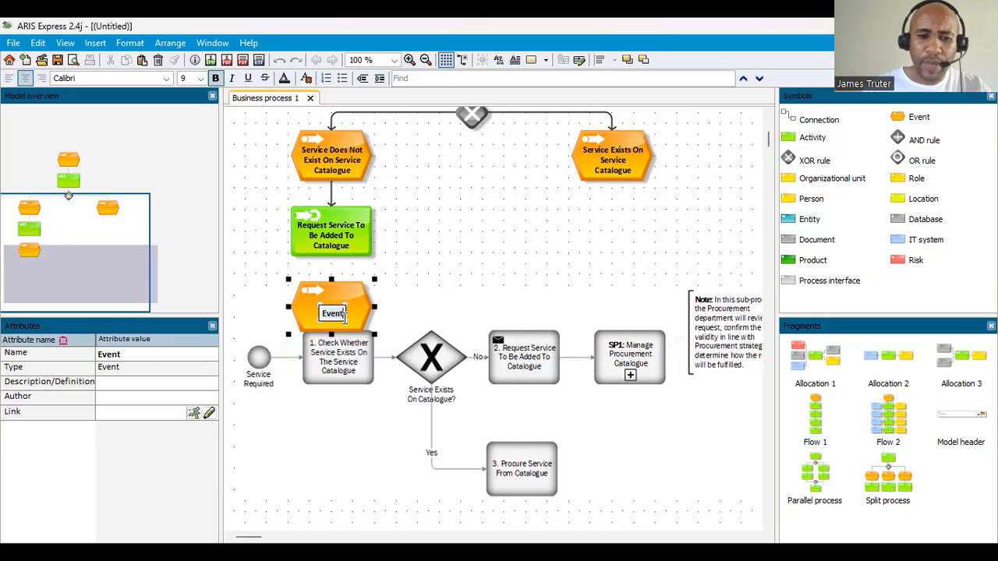
pyautogui.write('Reques')
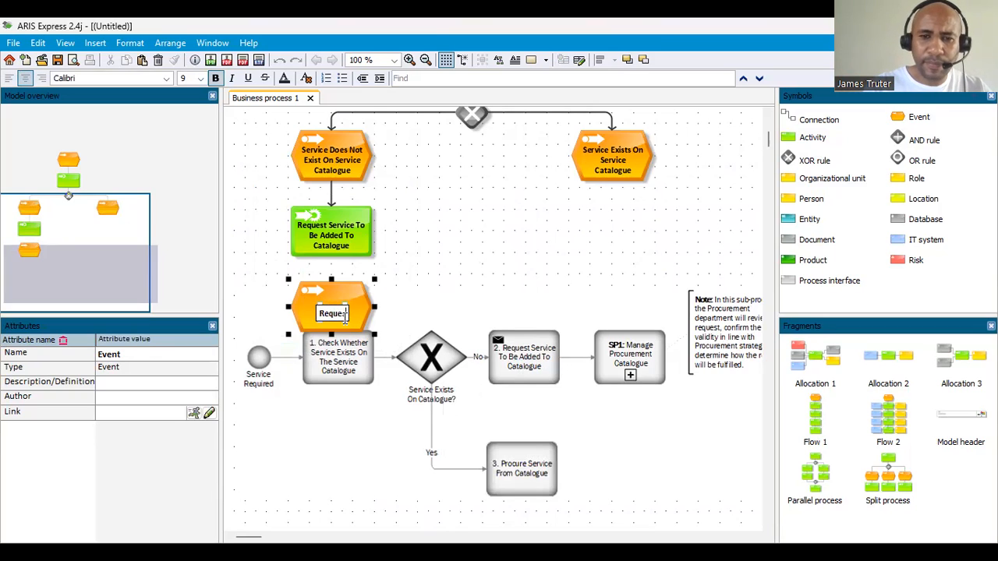
pyautogui.write('t For Service Creatio')
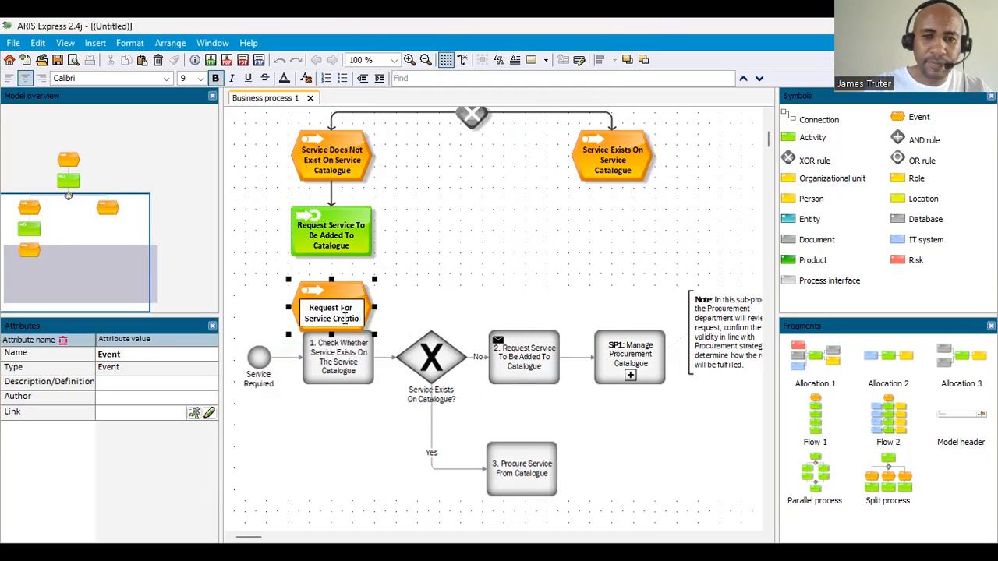
pyautogui.write('n')
pyautogui.press('capslock')
pyautogui.write('Issued')
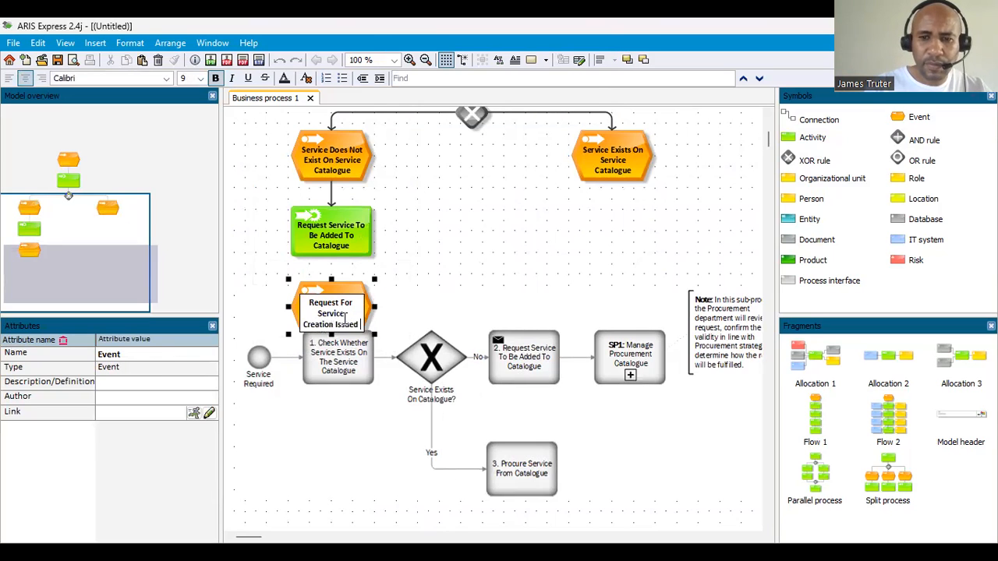
pyautogui.write(' To Procurement')
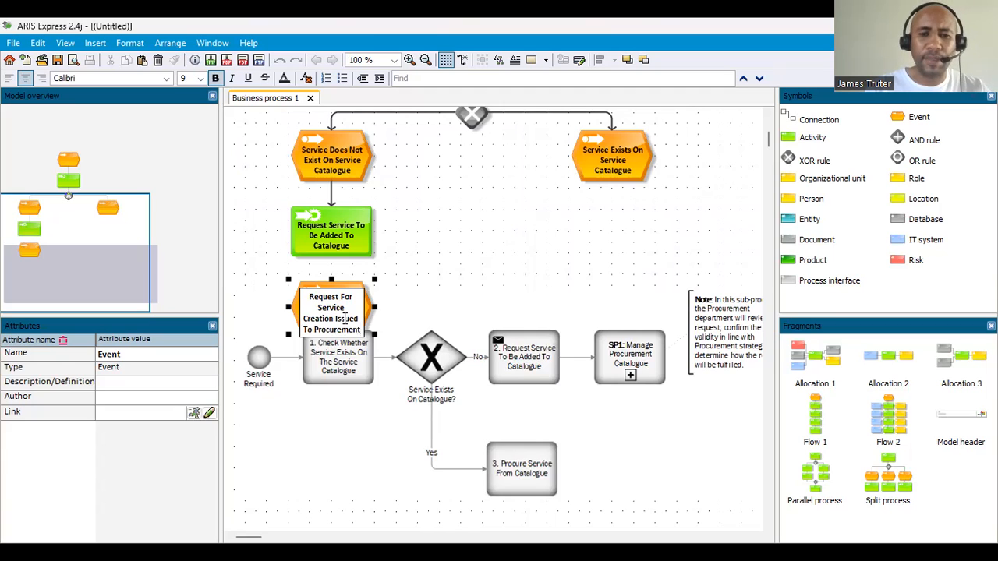
pyautogui.click(532, 305)
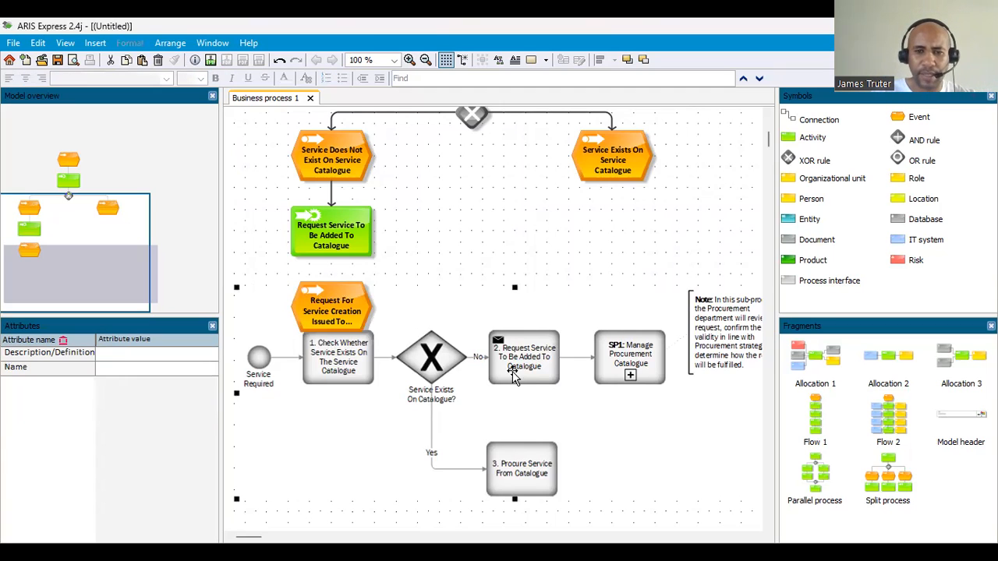
pyautogui.moveTo(513, 376); pyautogui.dragTo(503, 466)
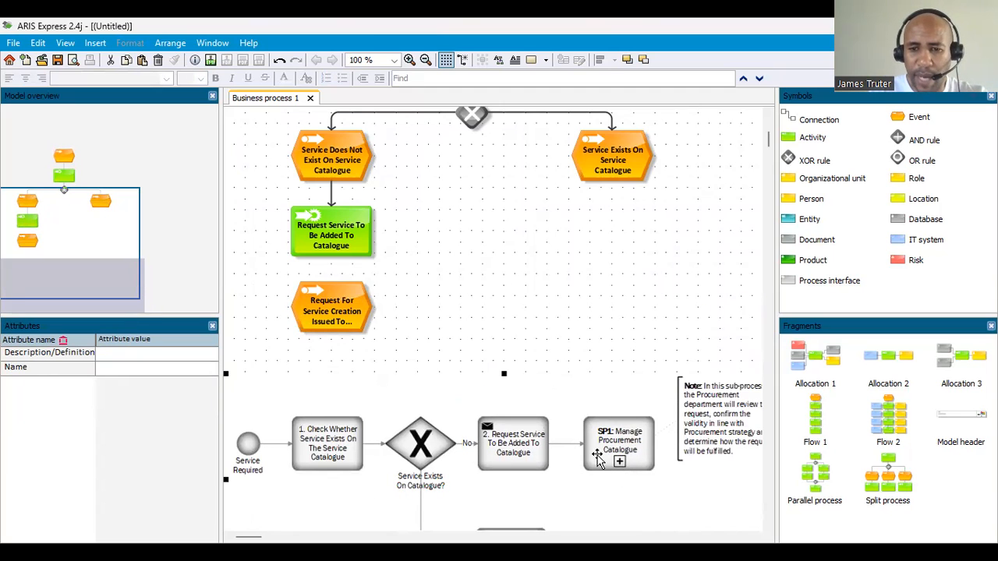
# - Add a process interface named "SP1: Manage Procurement Catalogue" below the Request For Service Creation Issued To Procurement event
pyautogui.click(830, 285)
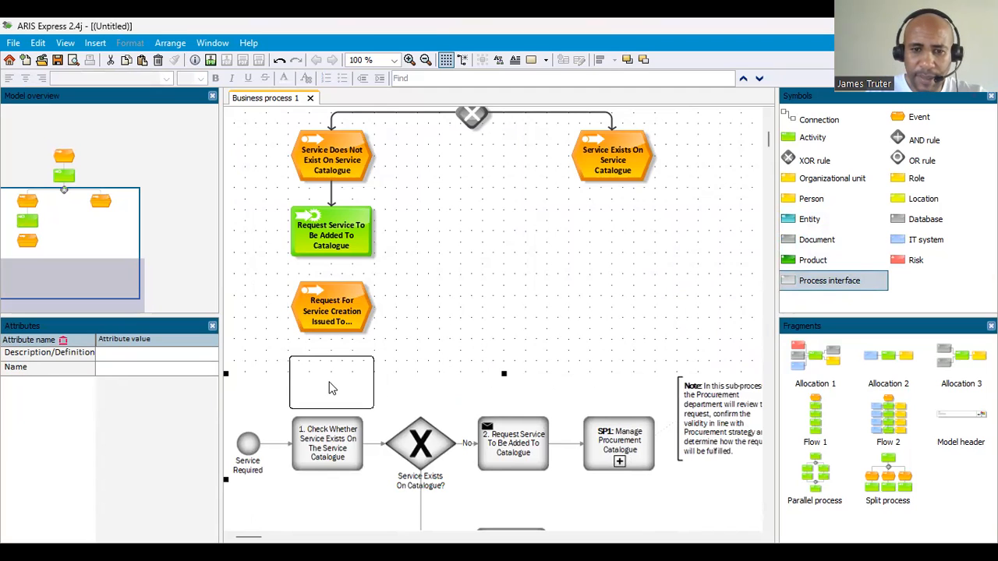
pyautogui.click(328, 392)
pyautogui.click(328, 387)
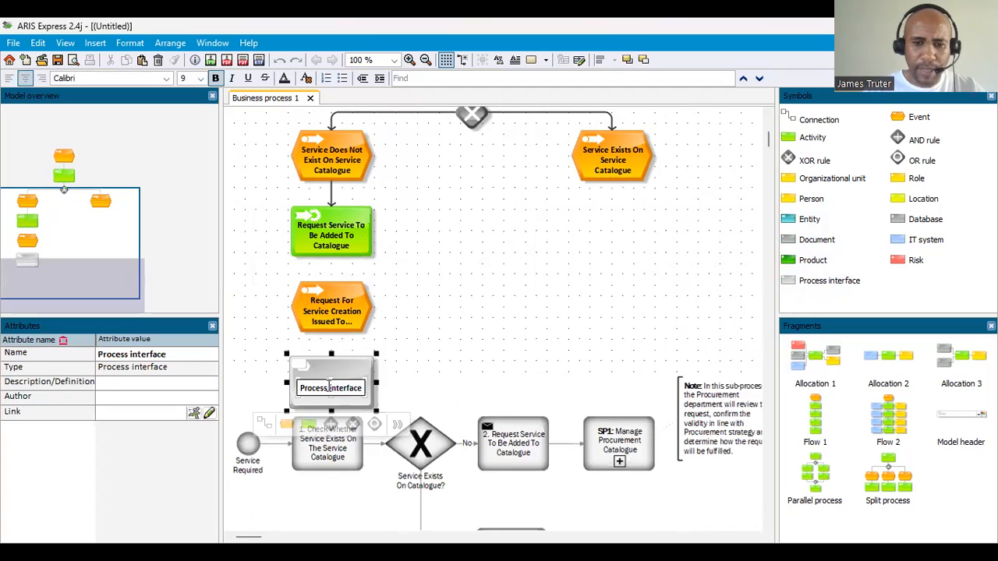
pyautogui.write('SP1')
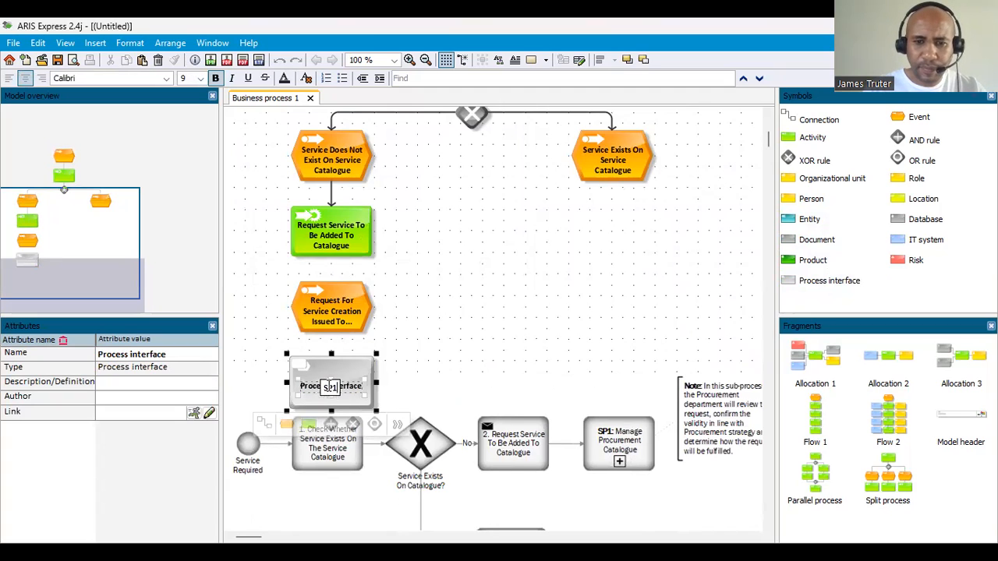
pyautogui.write(': Mana')
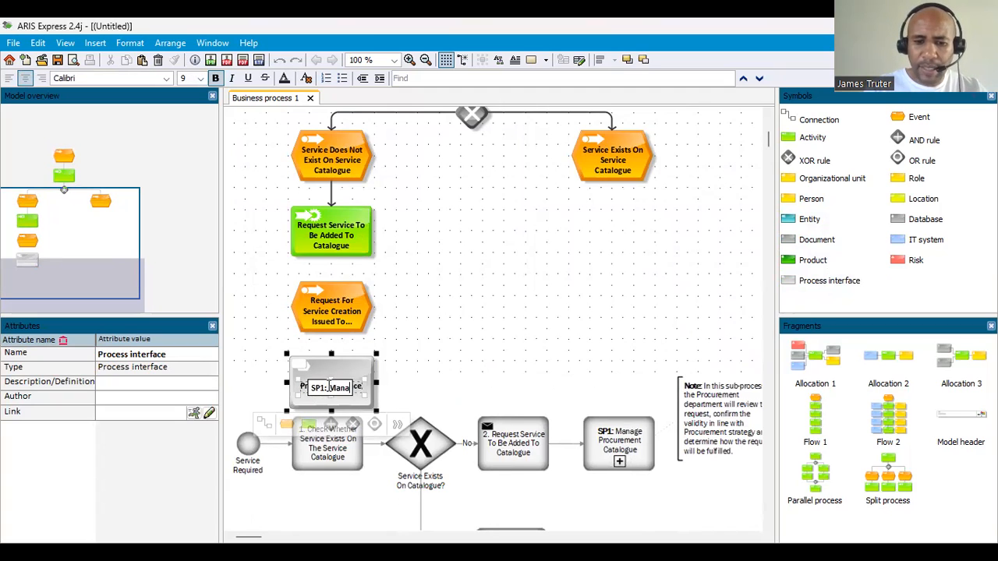
pyautogui.write('ge')
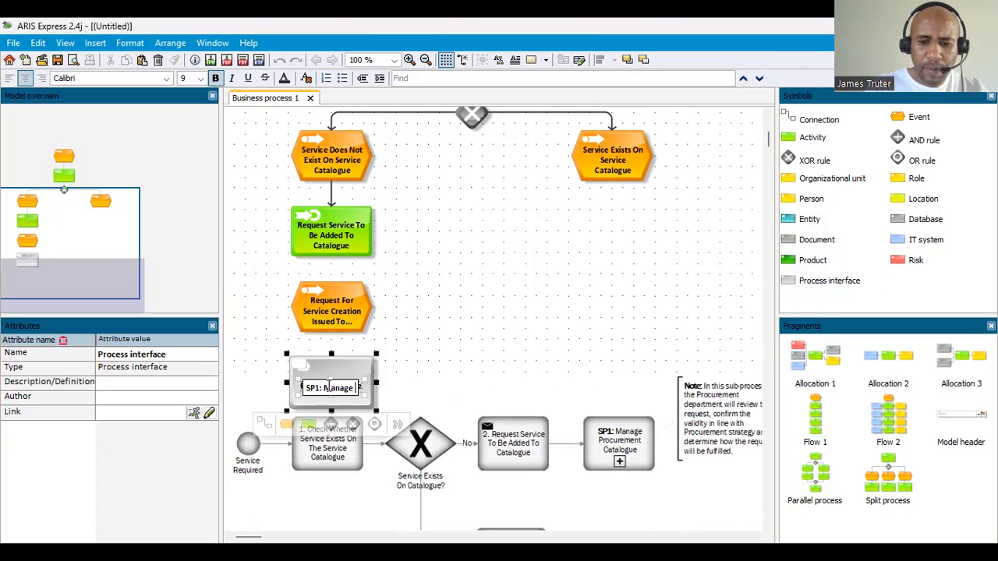
pyautogui.write(' Procurem')
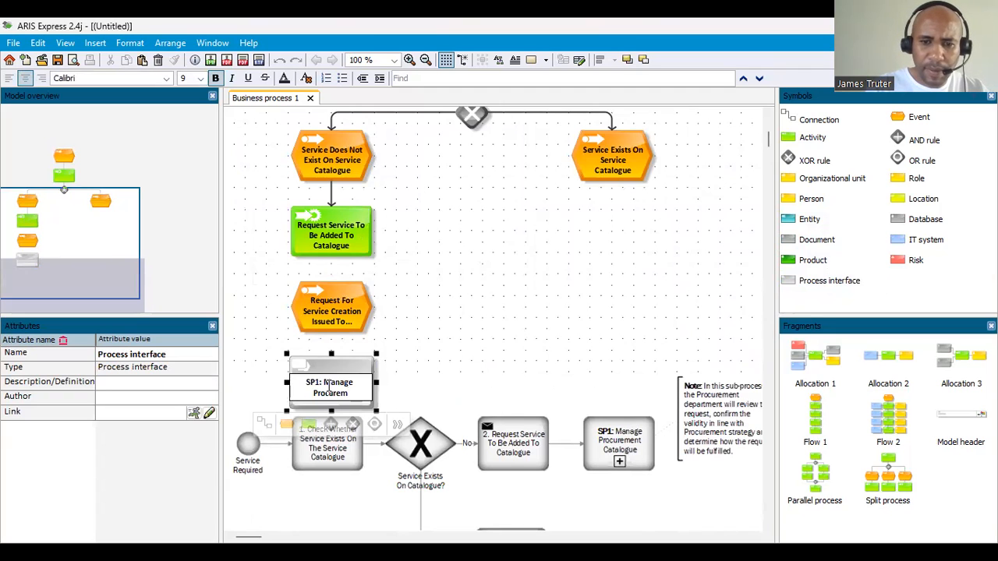
pyautogui.write('ent Cat')
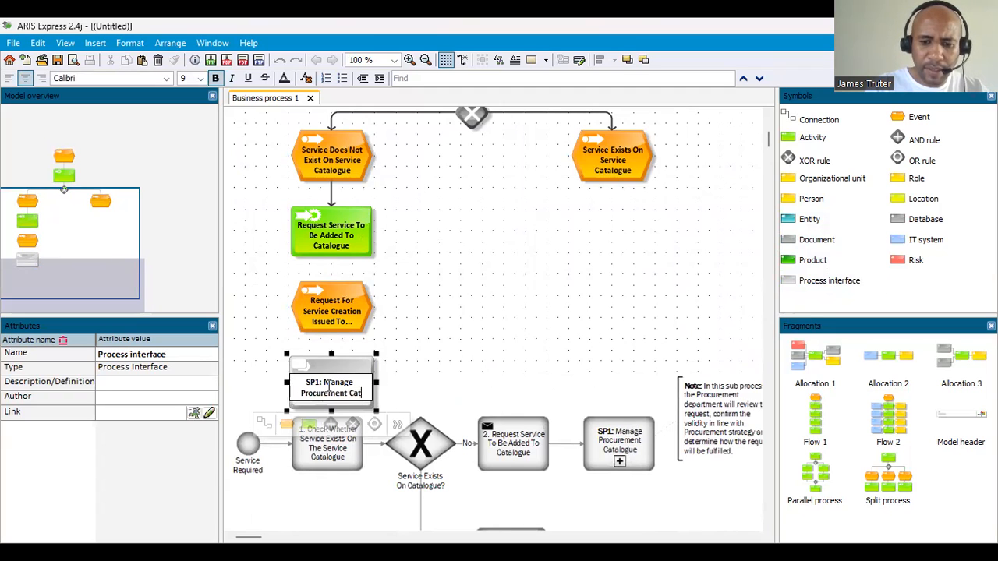
pyautogui.write('alogue')
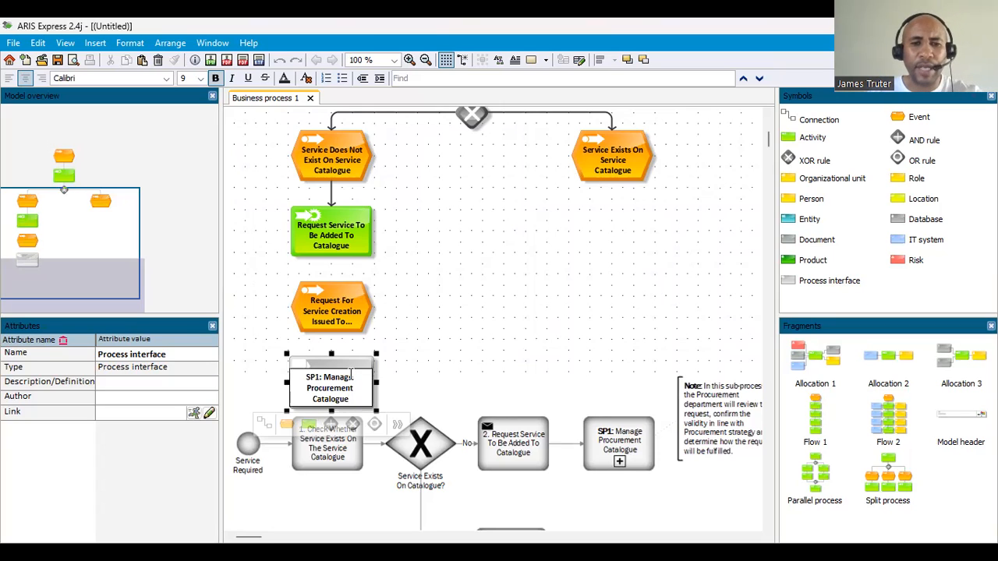
pyautogui.click(392, 379)
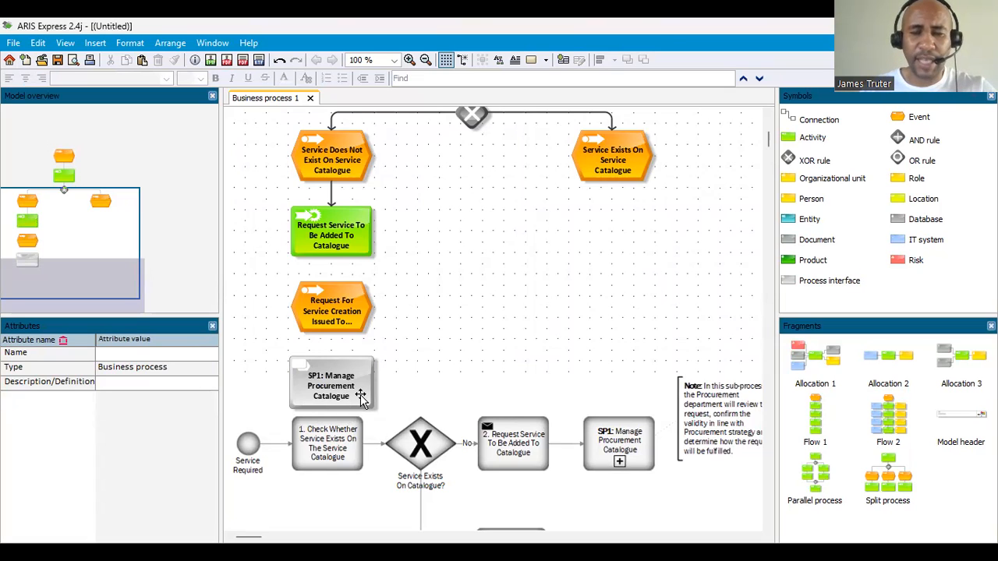
# - Connect the Request Service To Be Added To Catalogue activity to the Request For Service Creation Issued To Procurement event
pyautogui.scroll(4, 419, 329)
pyautogui.scroll(-2, 419, 329)
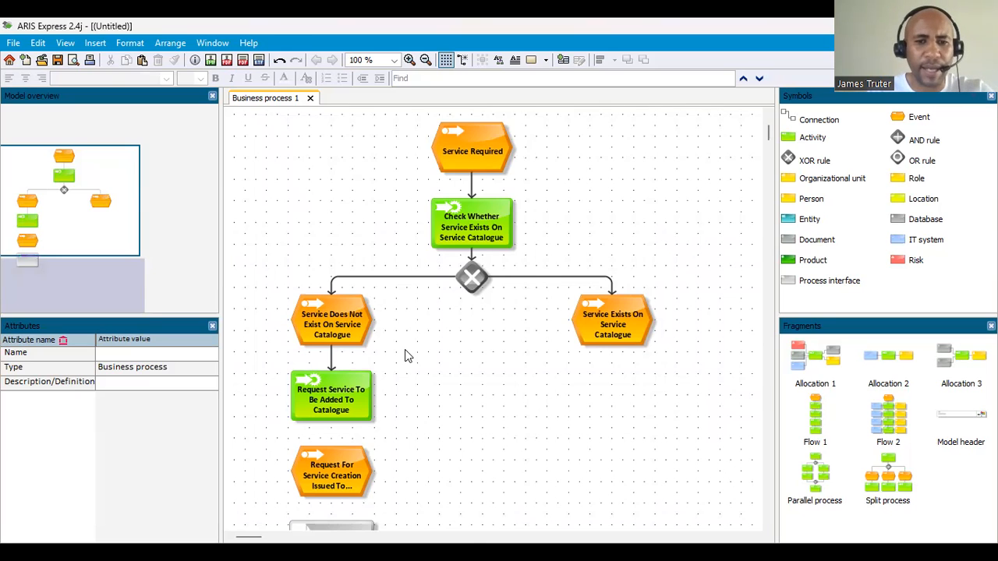
pyautogui.scroll(-5, 406, 355)
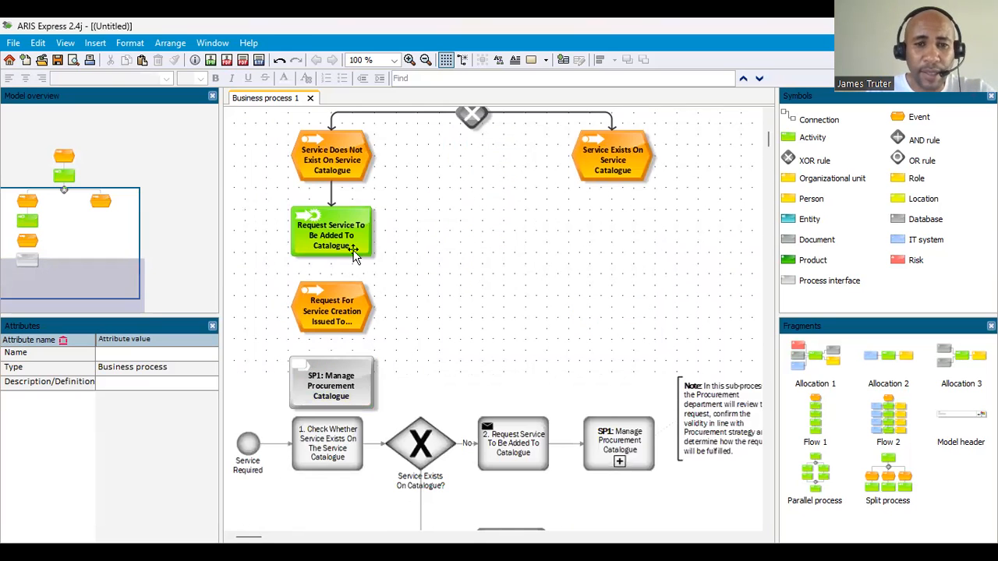
pyautogui.click(328, 246)
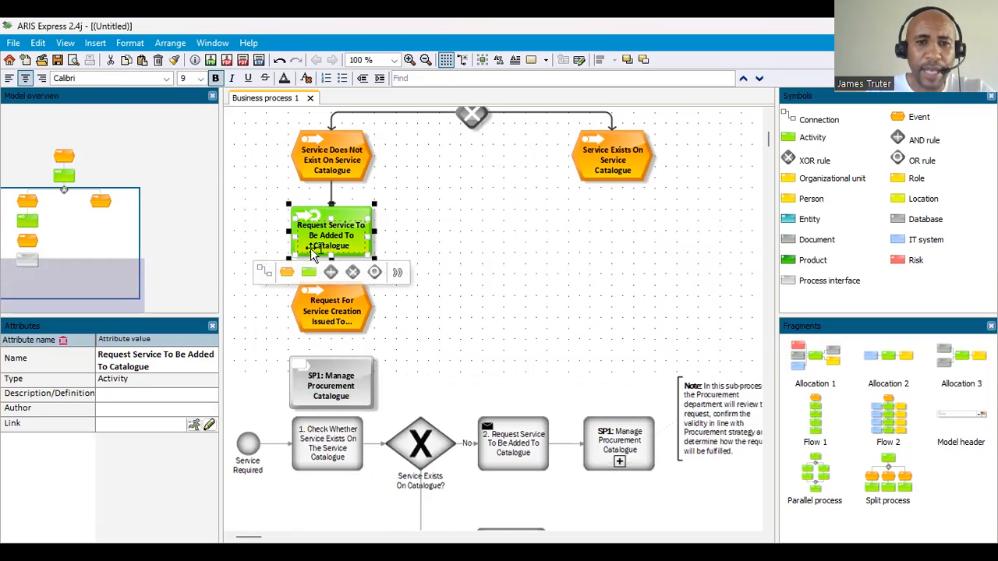
pyautogui.click(497, 246)
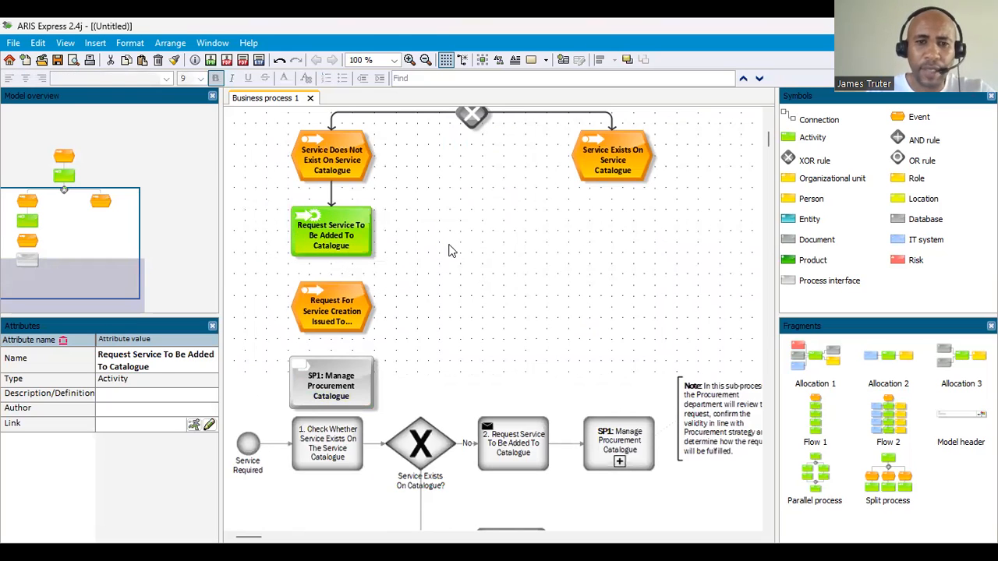
pyautogui.click(345, 237)
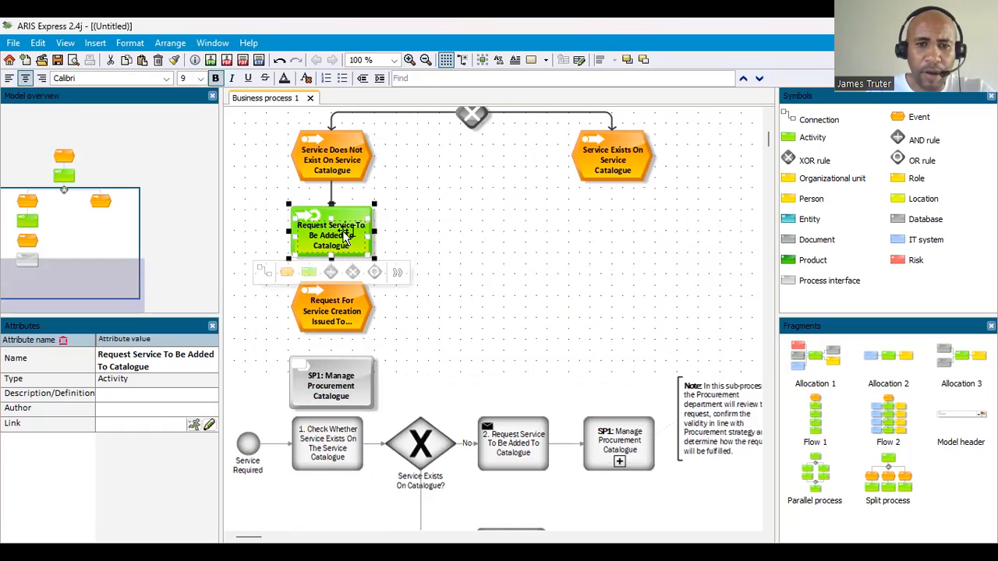
pyautogui.click(262, 271)
pyautogui.click(333, 290)
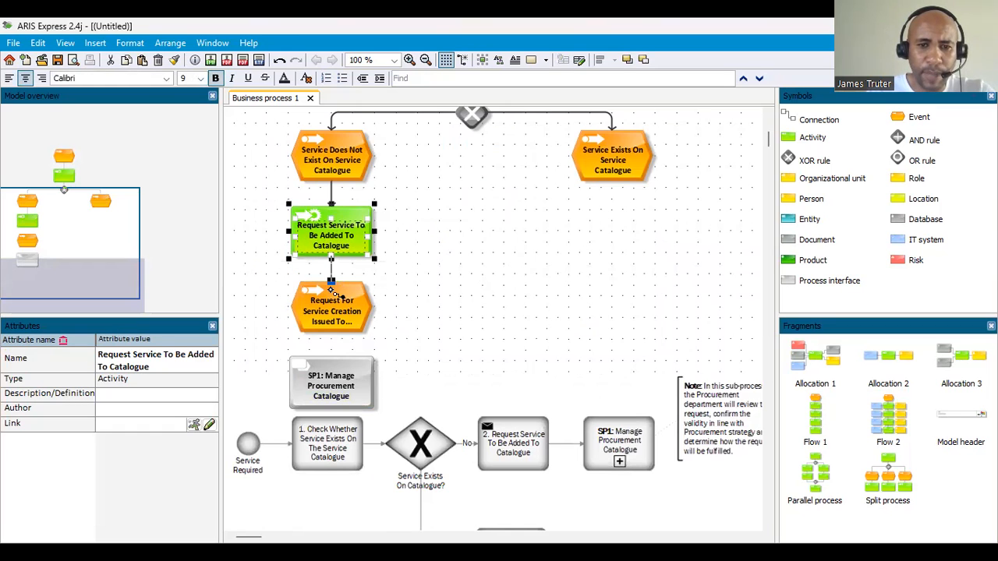
pyautogui.click(332, 291)
pyautogui.click(414, 316)
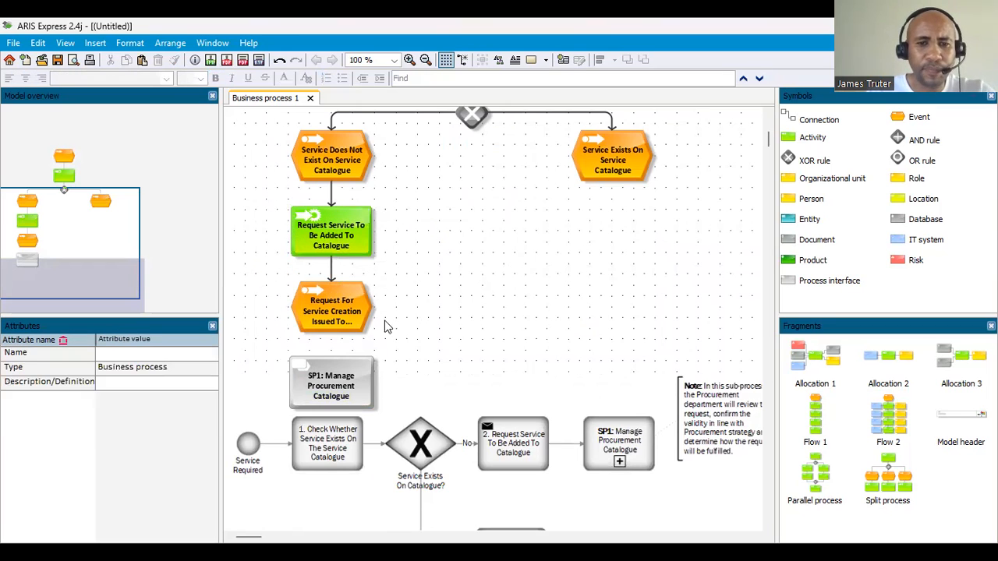
# - Connect the Request For Service Creation Issued To Procurement event to the SP1: Manage Procurement Catalogue process interface
pyautogui.click(347, 308)
pyautogui.click(269, 347)
pyautogui.click(333, 367)
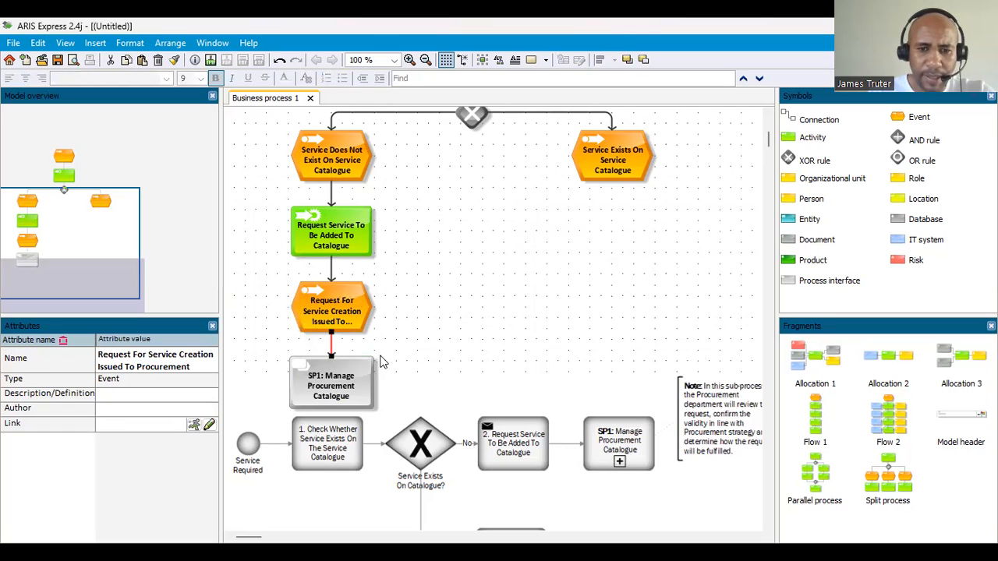
pyautogui.click(464, 340)
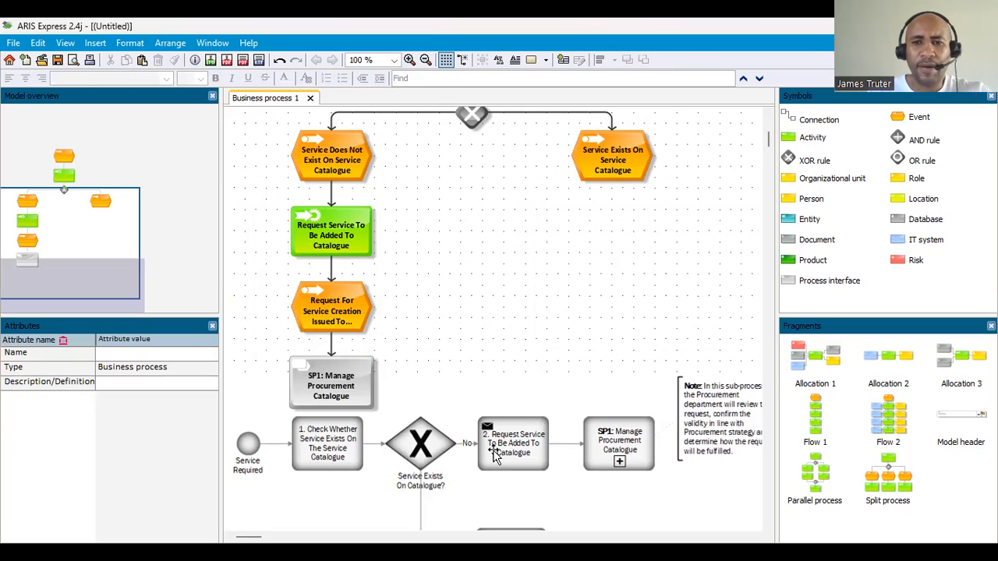
# - Delete the reference process picture from beneath the SP1: Manage Procurement Catalogue process interface
pyautogui.scroll(5, 445, 421)
pyautogui.scroll(-5, 433, 400)
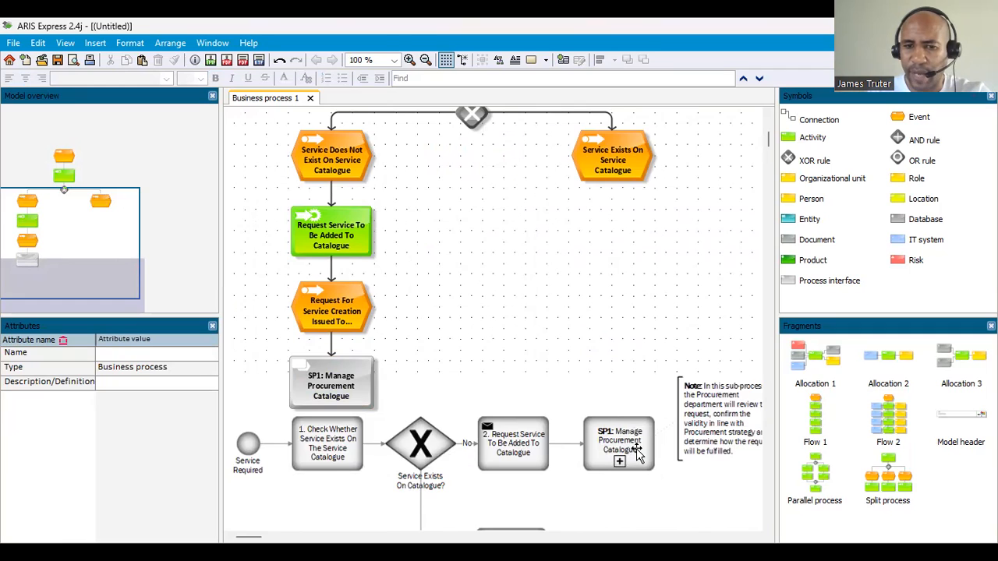
pyautogui.scroll(-3, 637, 455)
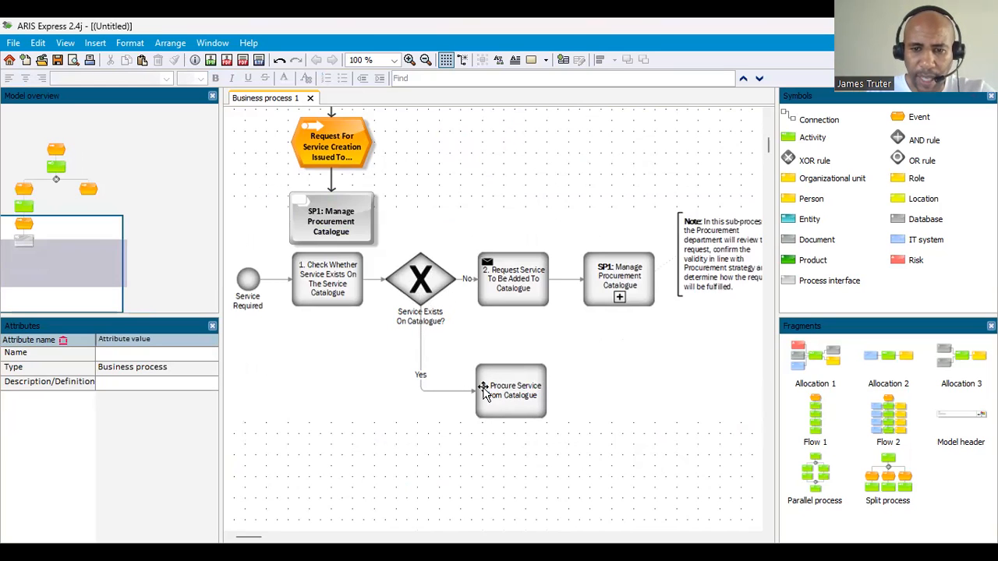
pyautogui.click(569, 383)
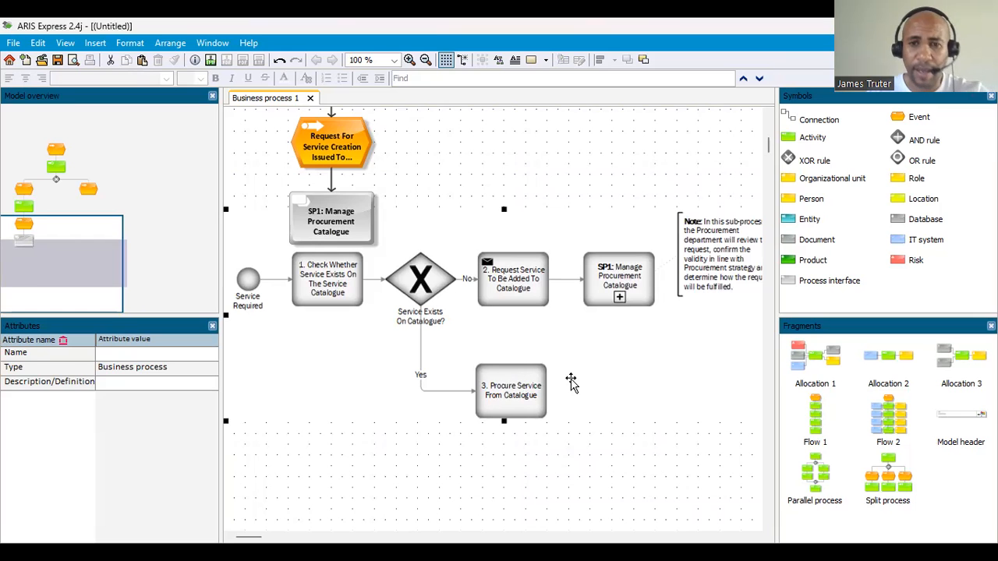
pyautogui.press('Delete')
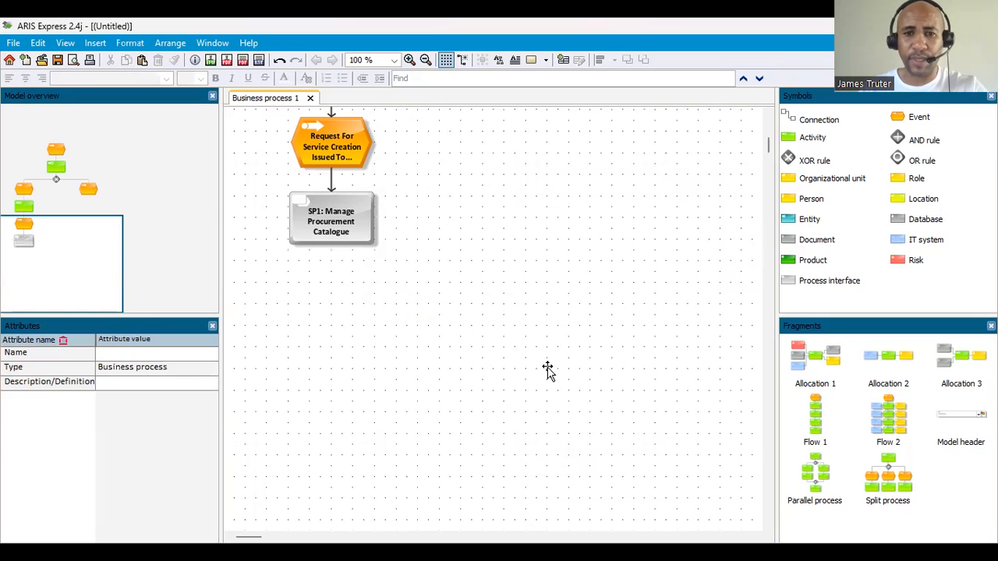
# - Add an activity named "Procure Service From The Service Catalogue" directly below the Service Exists On Service Catalogue event
pyautogui.scroll(3, 547, 372)
pyautogui.click(809, 138)
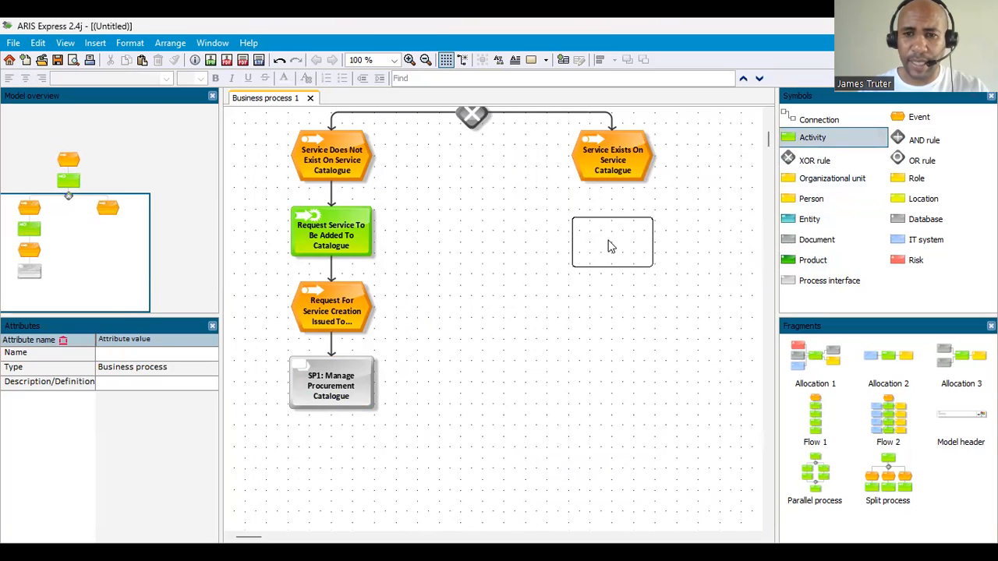
pyautogui.click(612, 242)
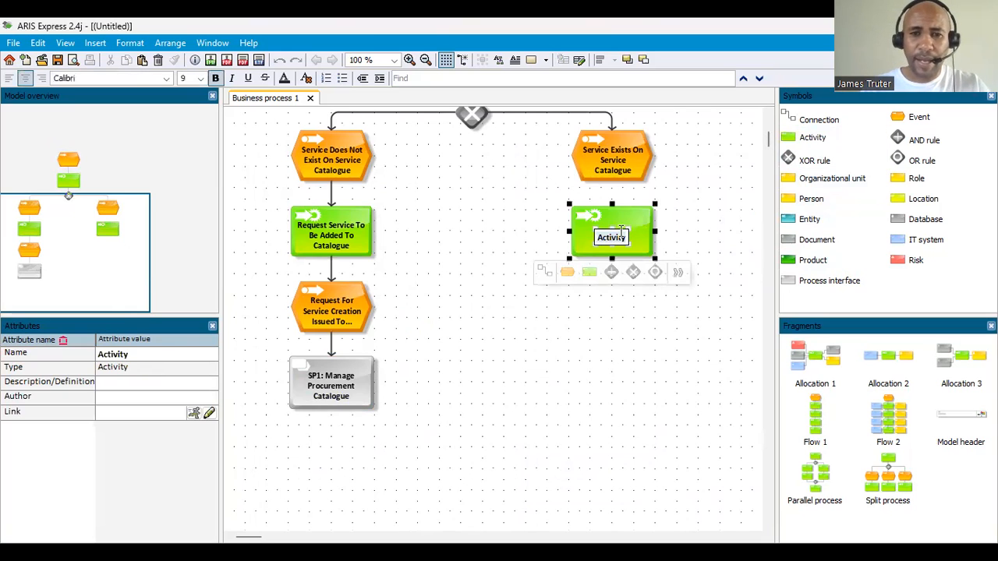
pyautogui.write('Pro')
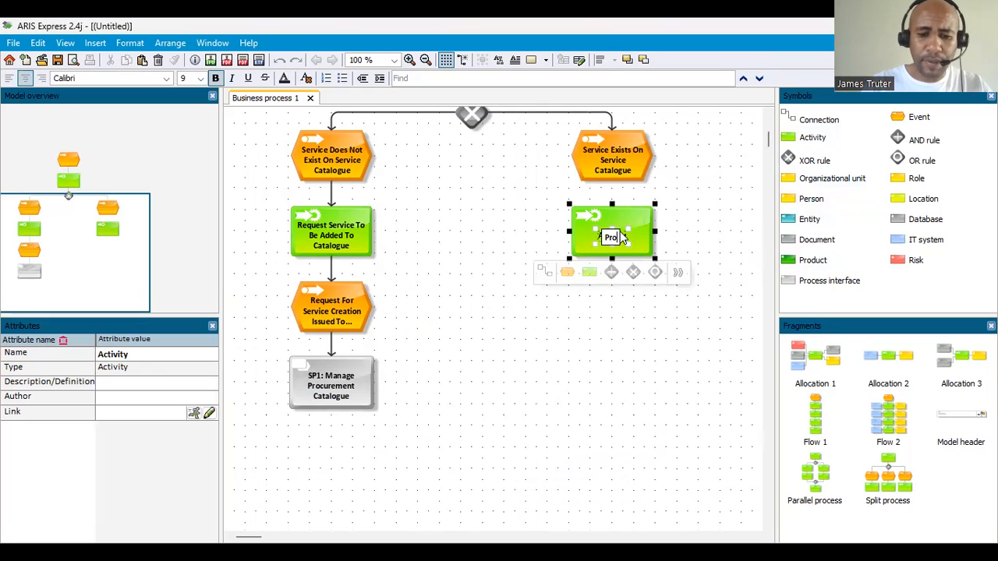
pyautogui.write('cure Serv')
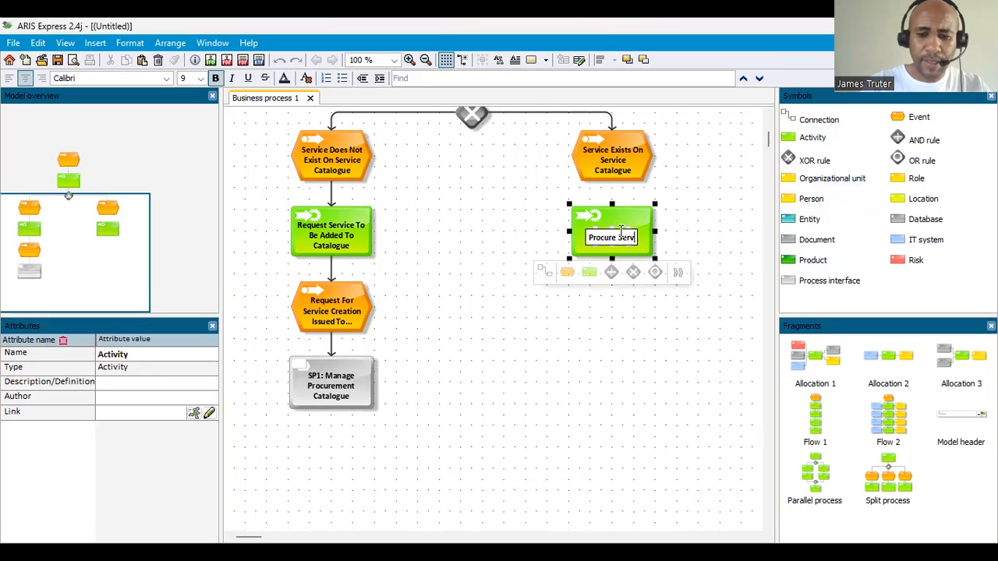
pyautogui.write('ice From ')
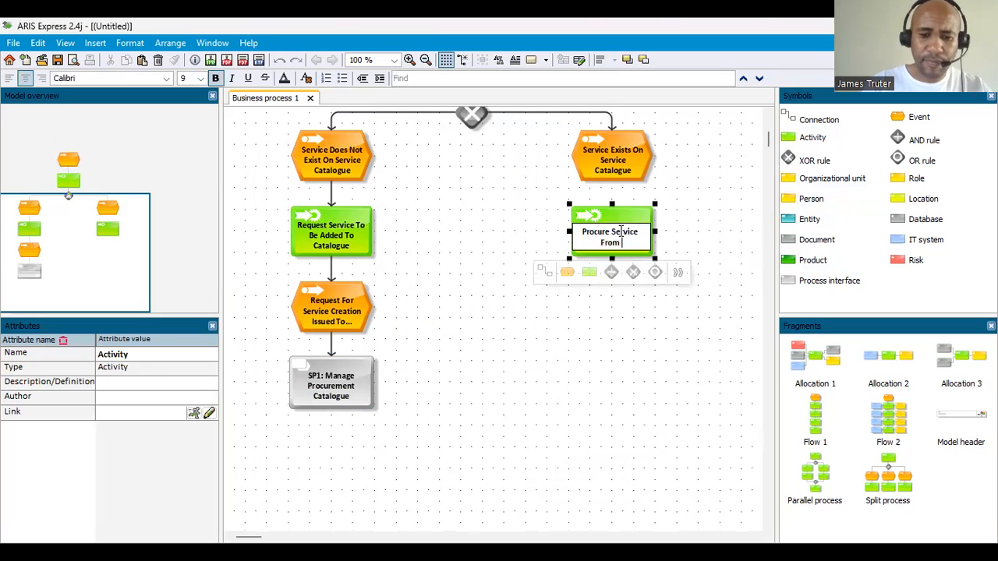
pyautogui.write('The Service C')
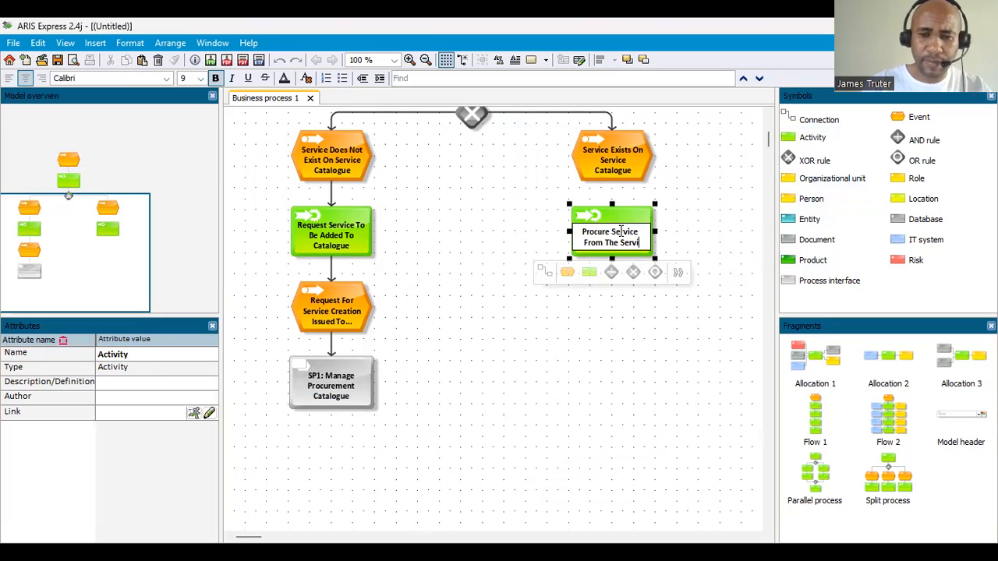
pyautogui.press('capslock')
pyautogui.write('atalogue')
pyautogui.click(679, 363)
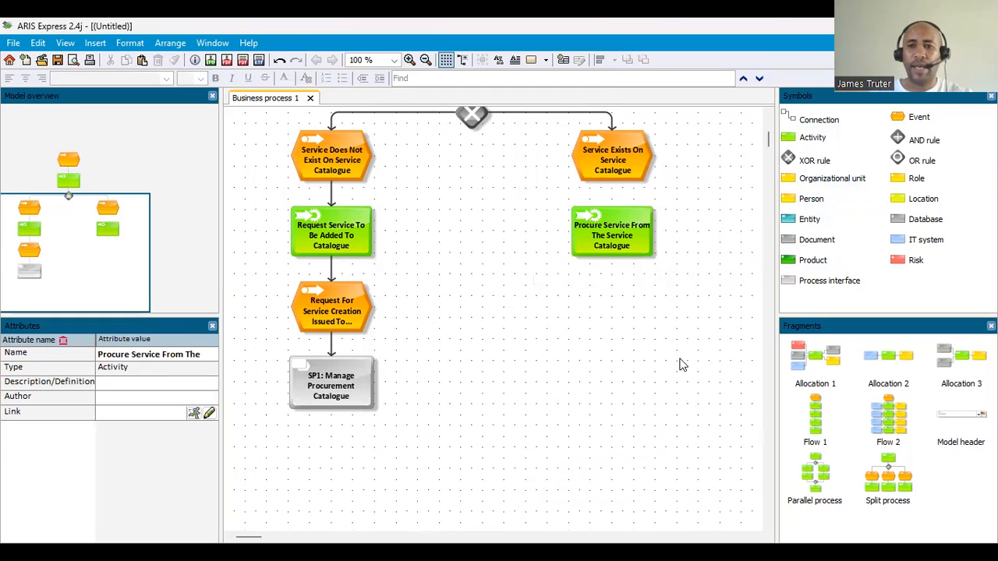
# - Connect the Service Exists On Service Catalogue event to the Procure Service From The Service Catalogue activity
pyautogui.click(620, 159)
pyautogui.moveTo(612, 182); pyautogui.dragTo(612, 230)
pyautogui.click(639, 343)
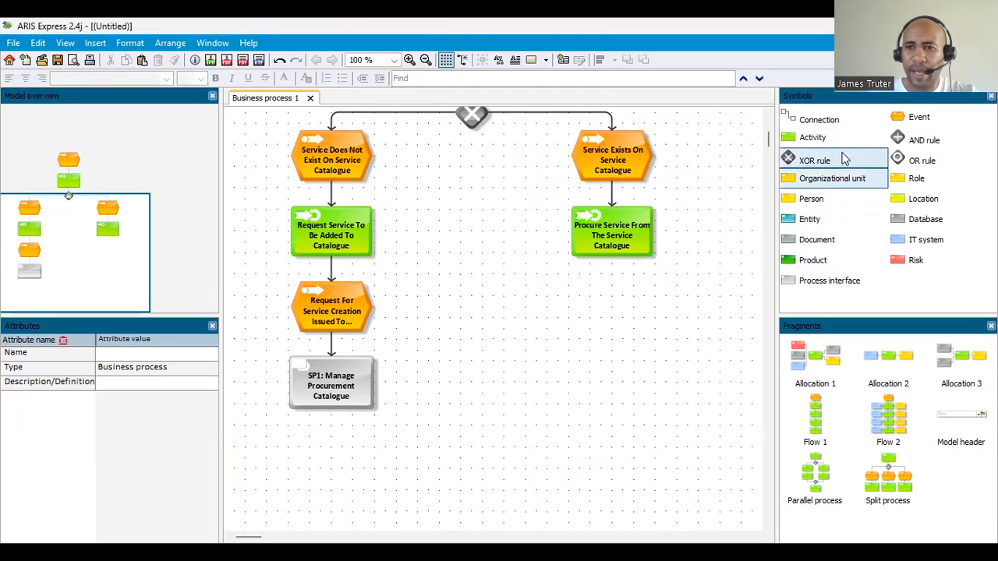
# - Add an event named "Service Procured" directly below the Procure Service From The Service Catalogue activity
pyautogui.click(900, 119)
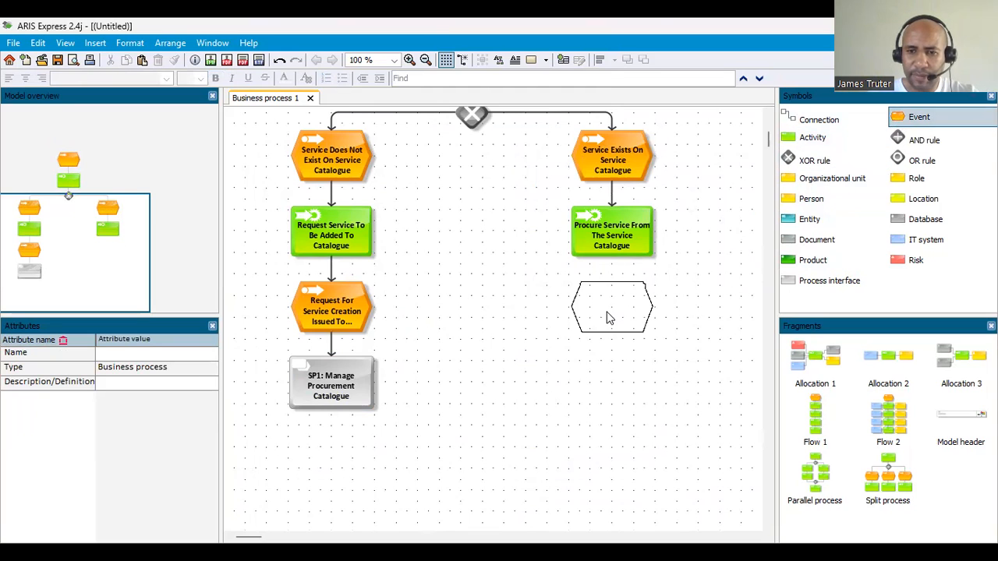
pyautogui.click(612, 317)
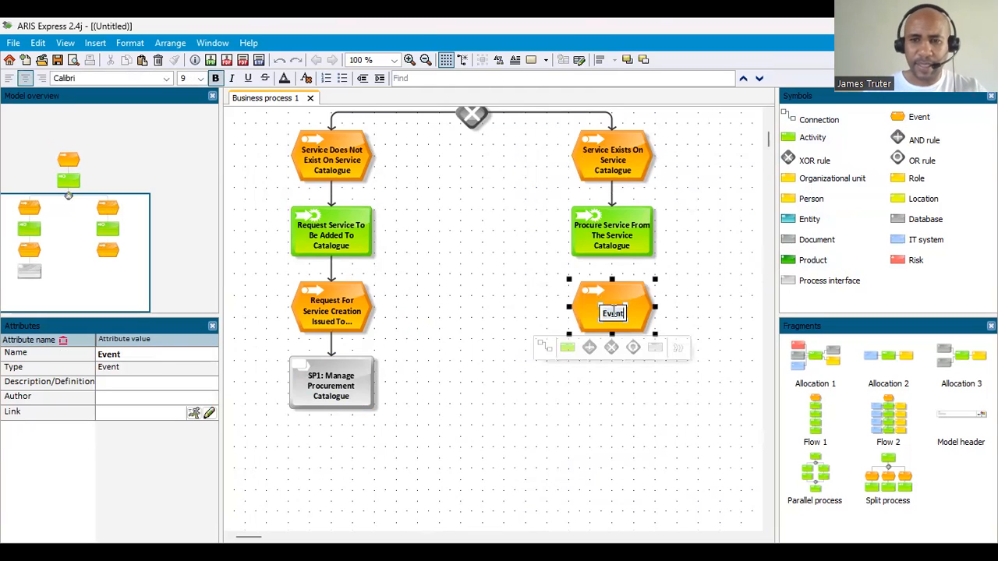
pyautogui.write('Service ')
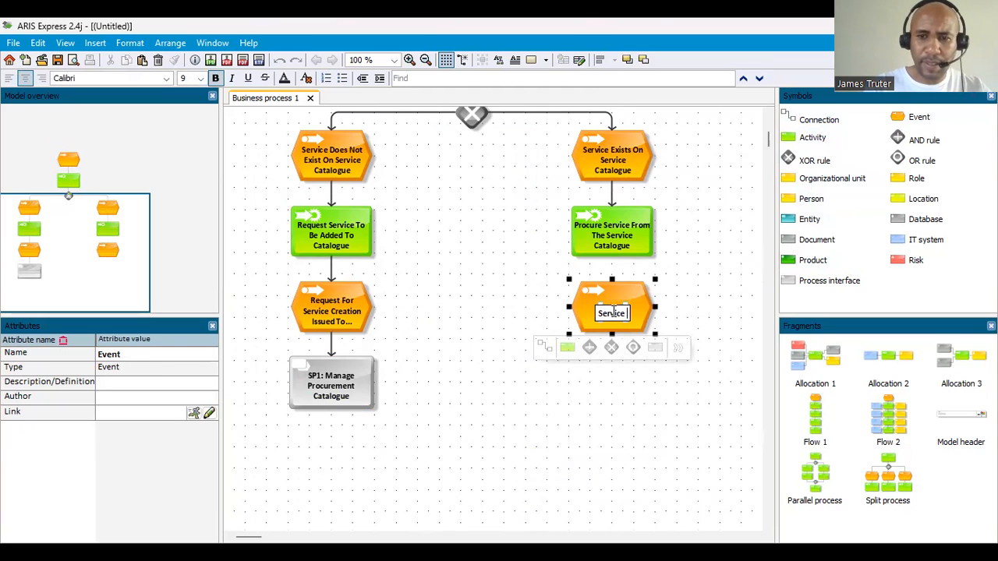
pyautogui.write('Procured')
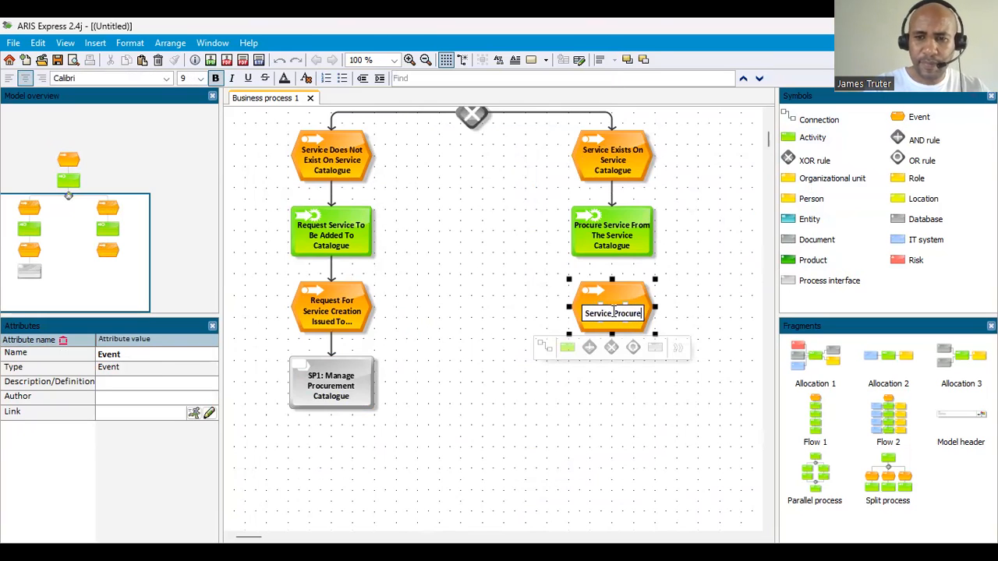
pyautogui.click(717, 283)
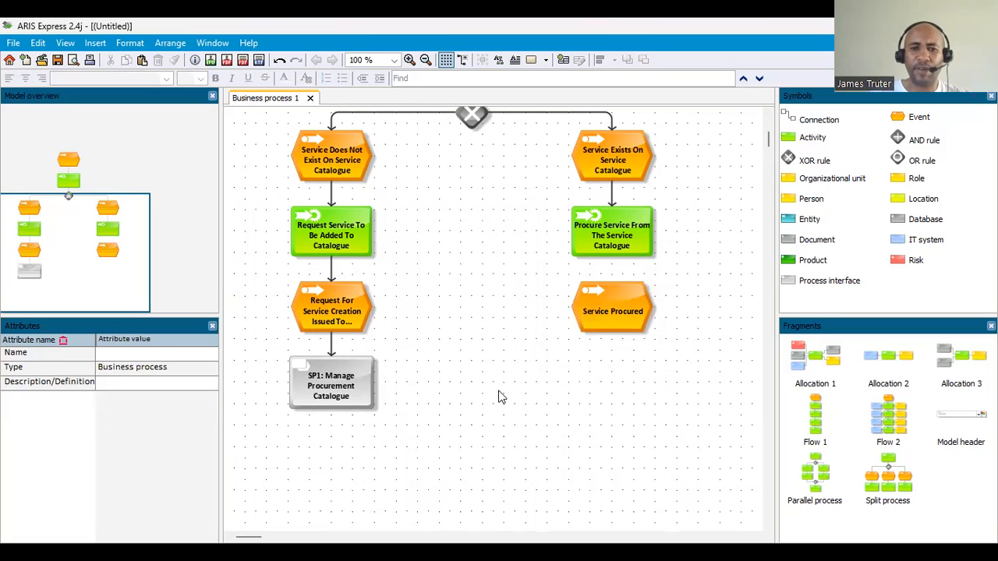
# - Add a process interface named "SP2: Approve Service Request" directly below the Service Procured event
pyautogui.click(779, 282)
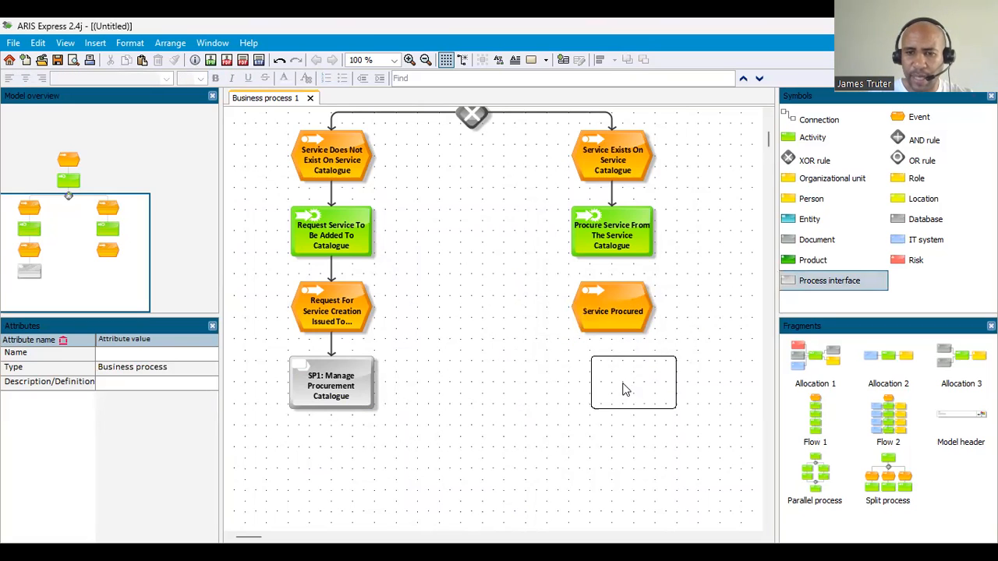
pyautogui.click(610, 389)
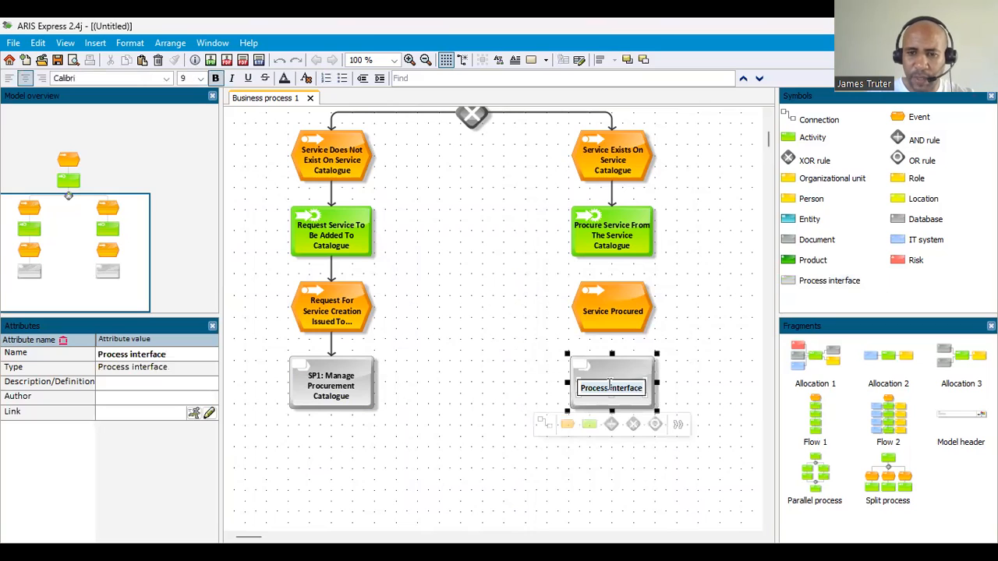
pyautogui.write('SP2')
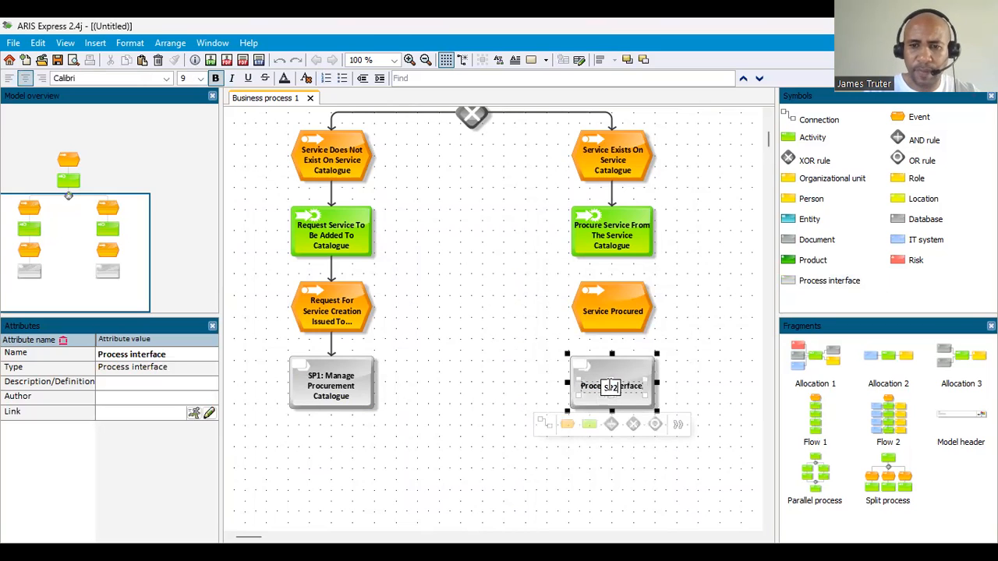
pyautogui.write(': Vendor')
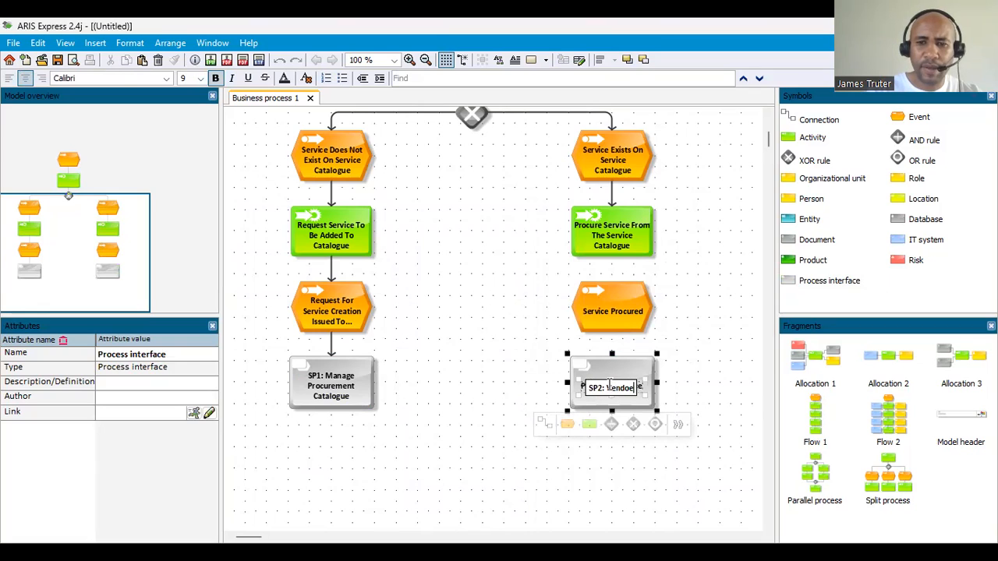
pyautogui.press('BackSpace')
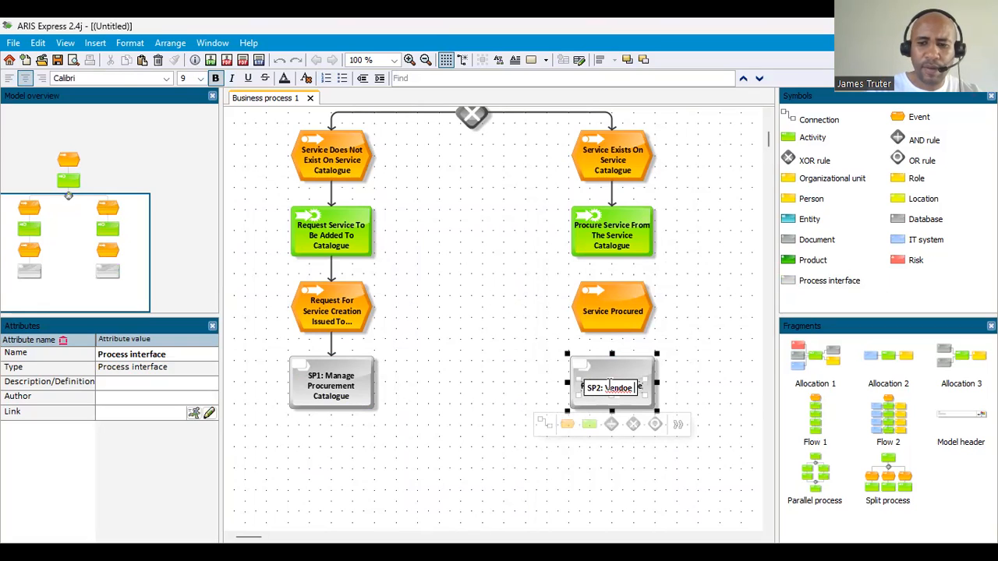
pyautogui.write('r')
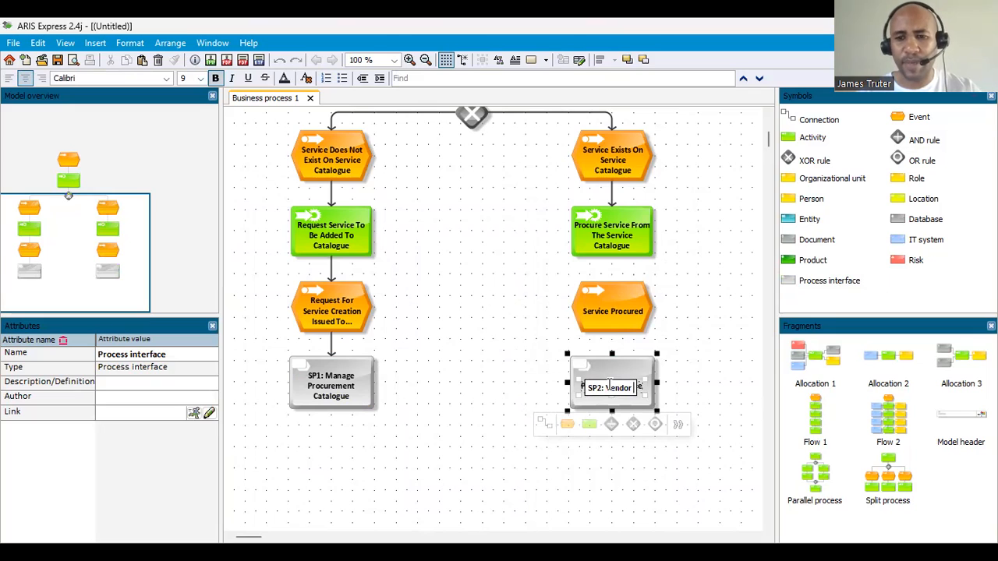
pyautogui.press('BackSpace')
pyautogui.press('BackSpace')
pyautogui.press('BackSpace')
pyautogui.press('BackSpace')
pyautogui.press('BackSpace')
pyautogui.press('BackSpace')
pyautogui.press('BackSpace')
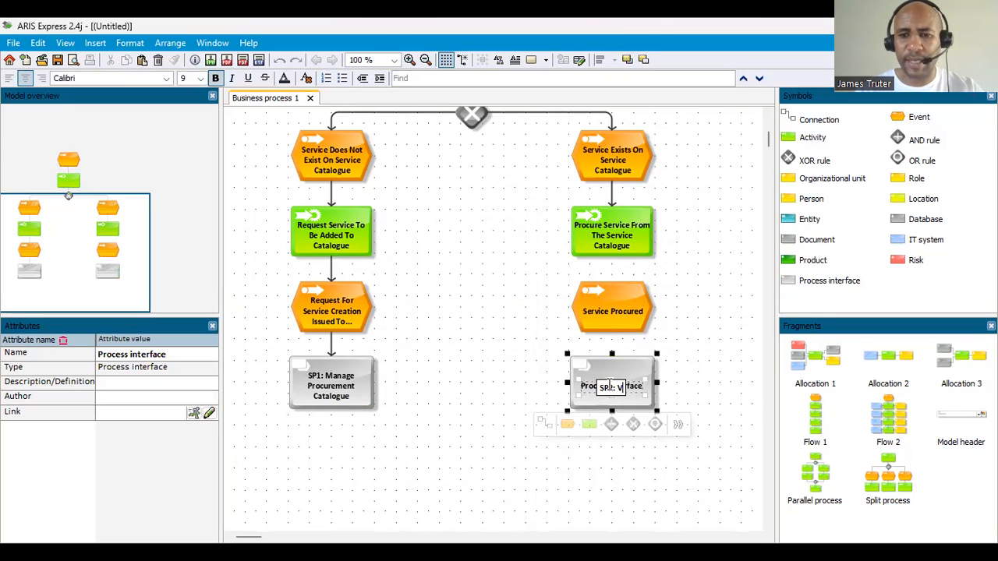
pyautogui.write('A')
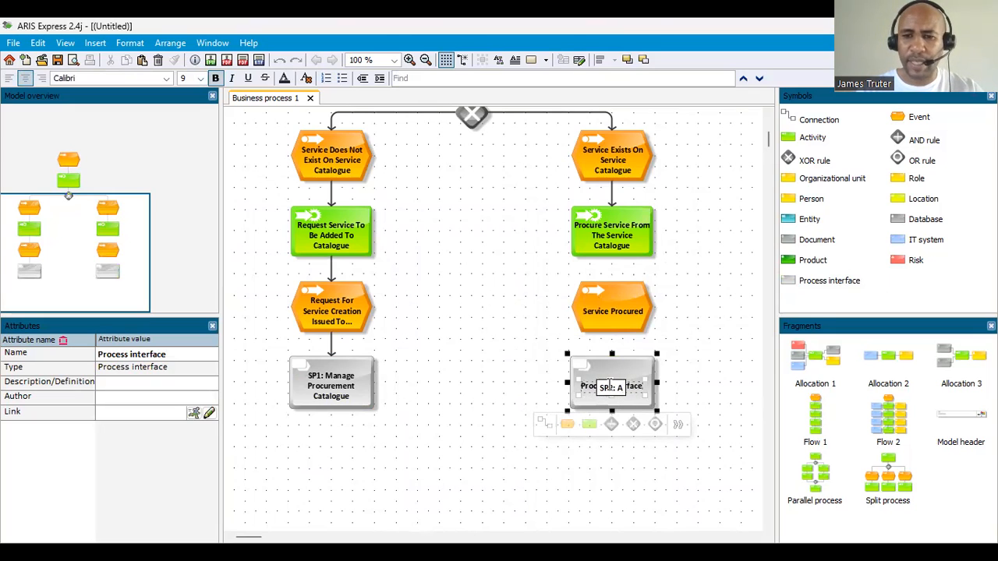
pyautogui.write('pprove')
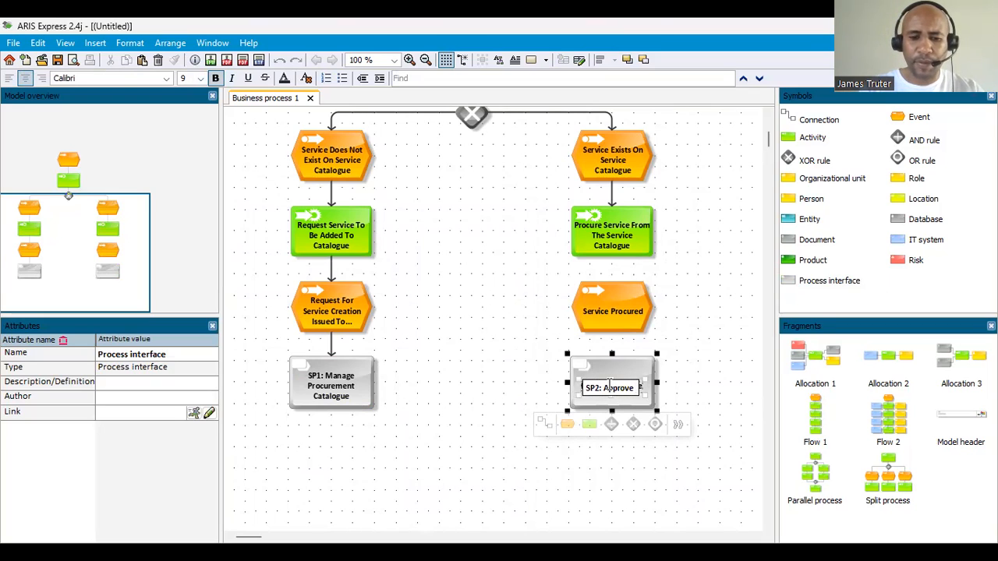
pyautogui.write(' Service')
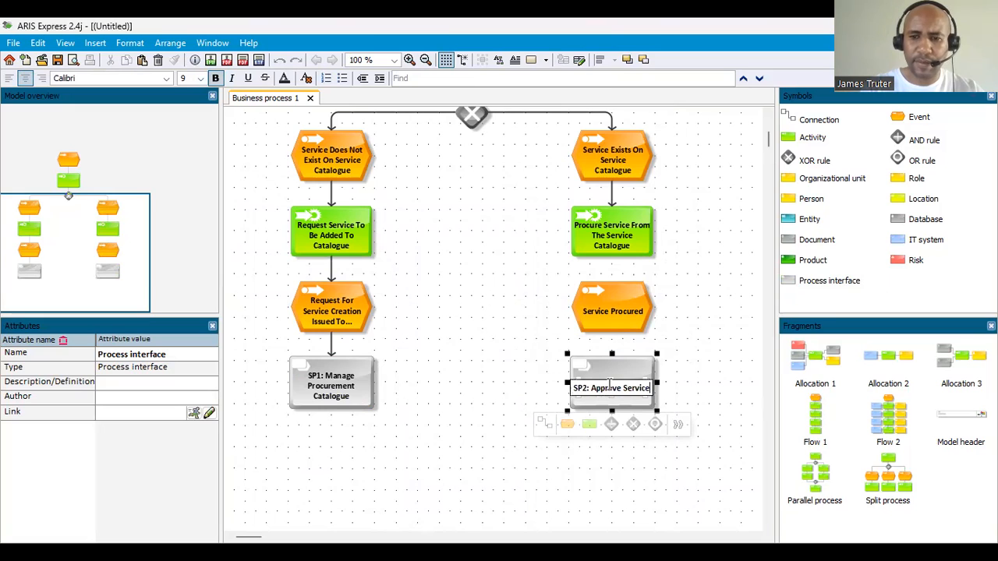
pyautogui.write(' Request')
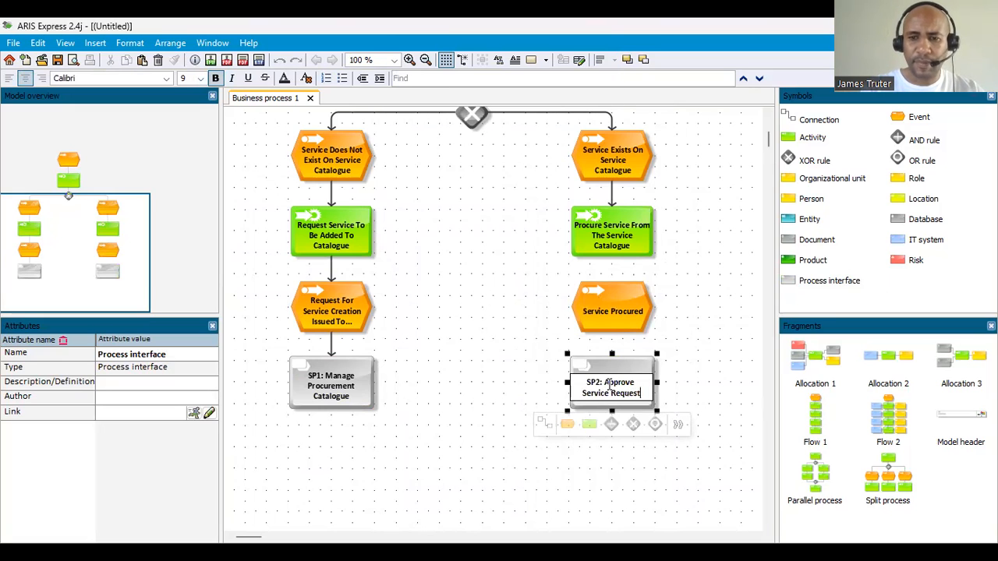
pyautogui.click(693, 335)
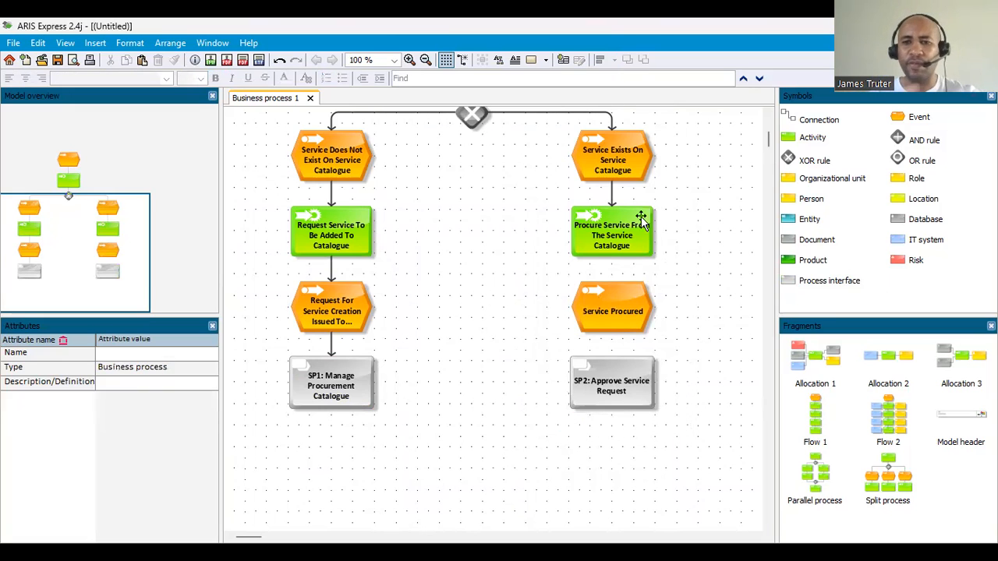
# - Connect the Procure Service From The Service Catalogue activity to the Service Procured event, and that event to the SP2: Approve Service Request process interface
pyautogui.scroll(5, 452, 261)
pyautogui.scroll(-4, 452, 256)
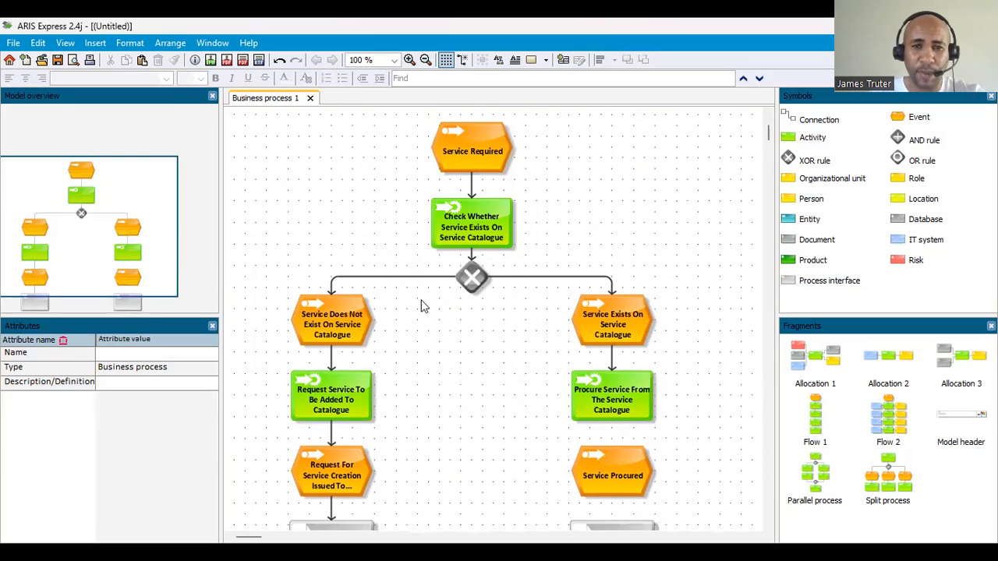
pyautogui.scroll(-4, 510, 347)
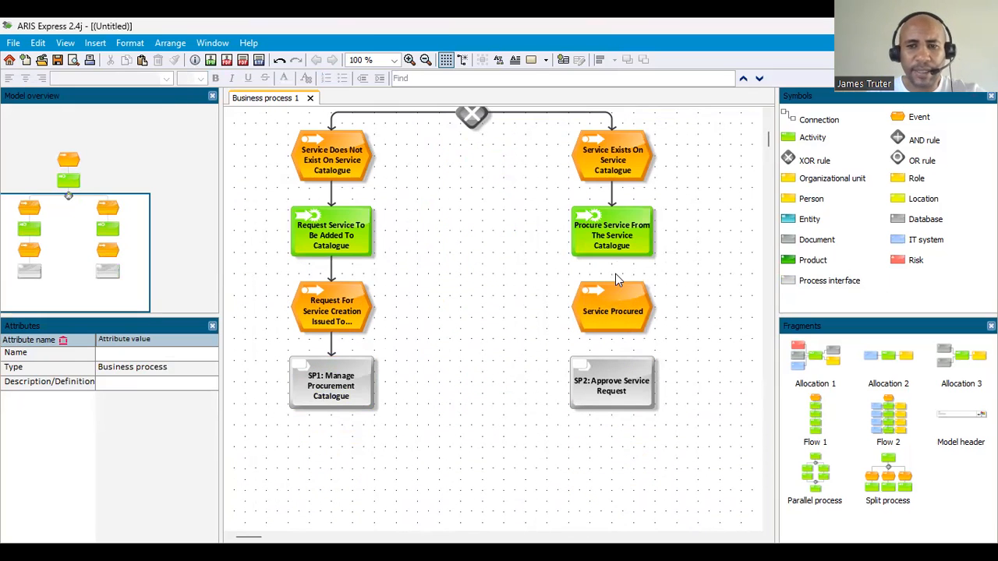
pyautogui.click(616, 244)
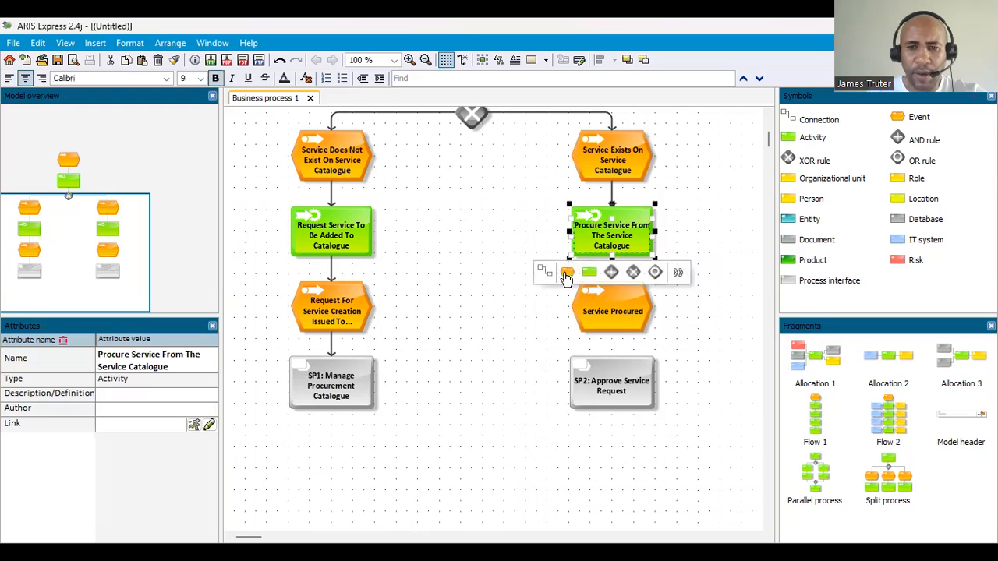
pyautogui.click(612, 308)
pyautogui.moveTo(585, 351); pyautogui.dragTo(604, 364)
pyautogui.click(675, 430)
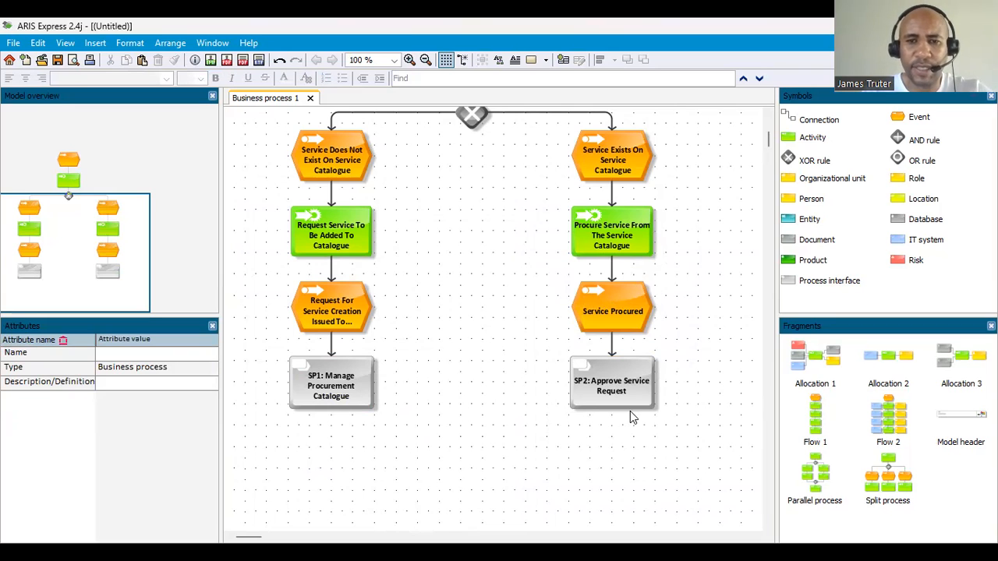
# - Review the whole process chain from the Service Required event down both XOR branches, including the SP2: Approve Service Request process interface
pyautogui.scroll(3, 630, 411)
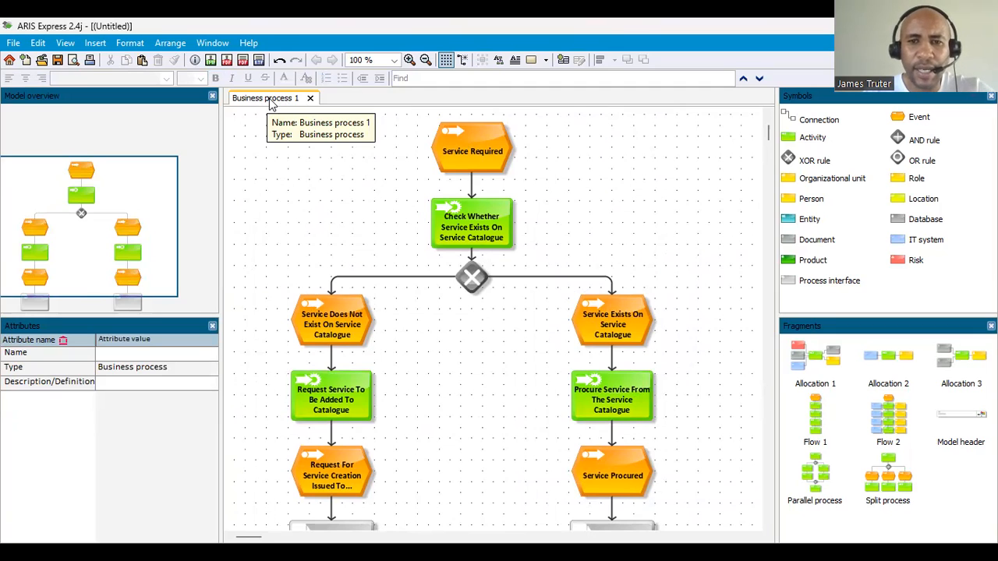
pyautogui.scroll(-3, 290, 153)
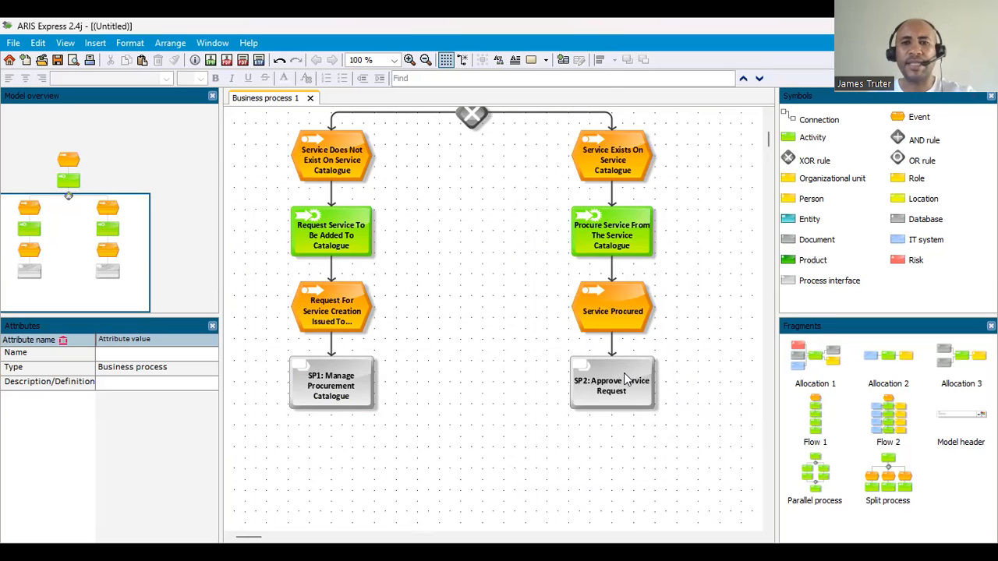
pyautogui.scroll(3, 623, 373)
pyautogui.scroll(-3, 624, 373)
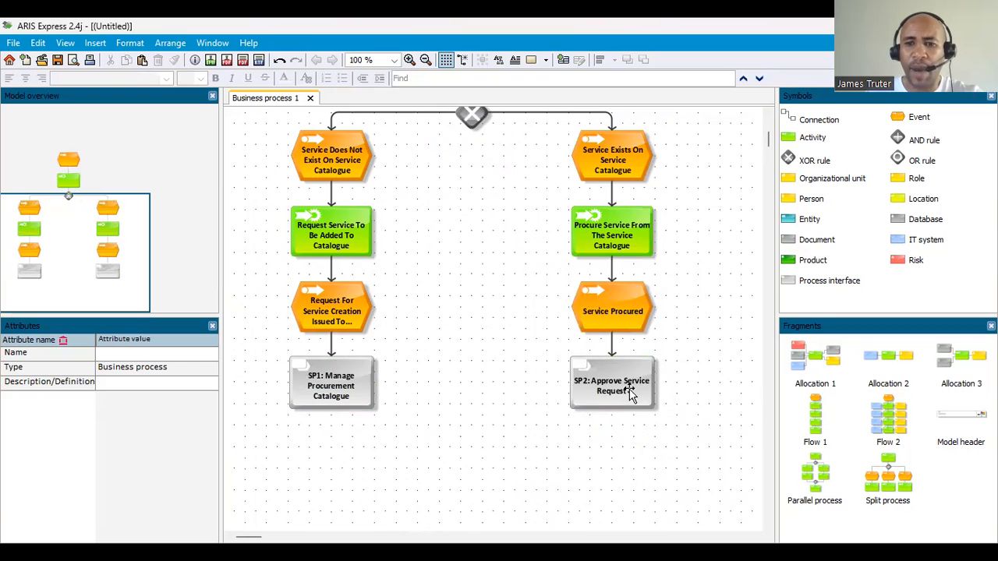
pyautogui.click(630, 386)
pyautogui.rightClick(630, 386)
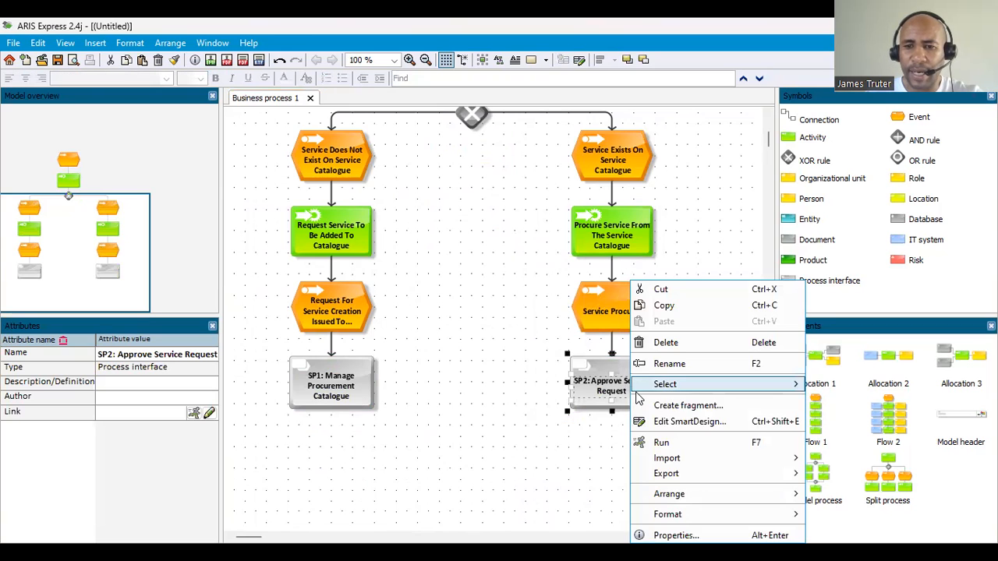
pyautogui.click(604, 450)
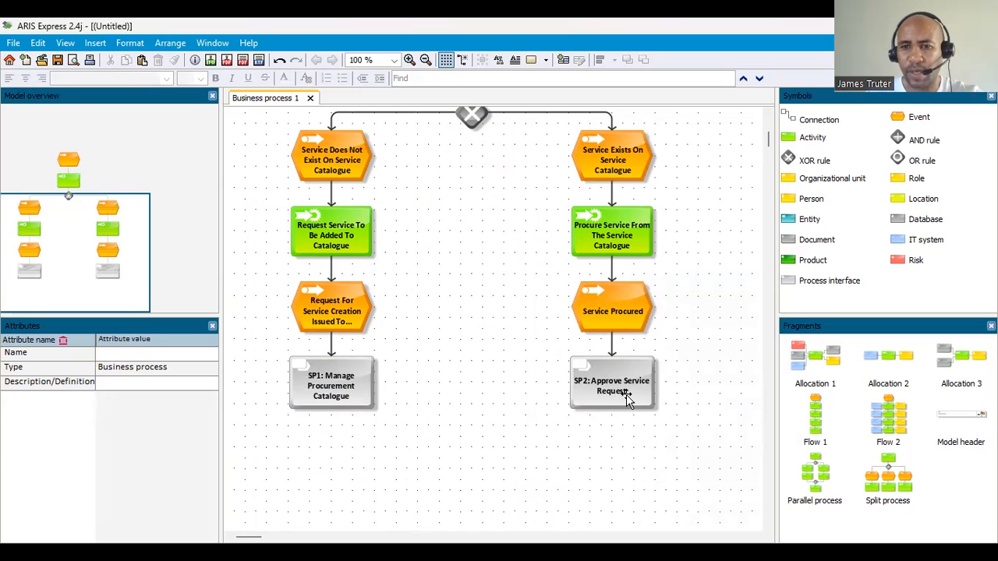
pyautogui.scroll(3, 625, 393)
pyautogui.scroll(-3, 625, 392)
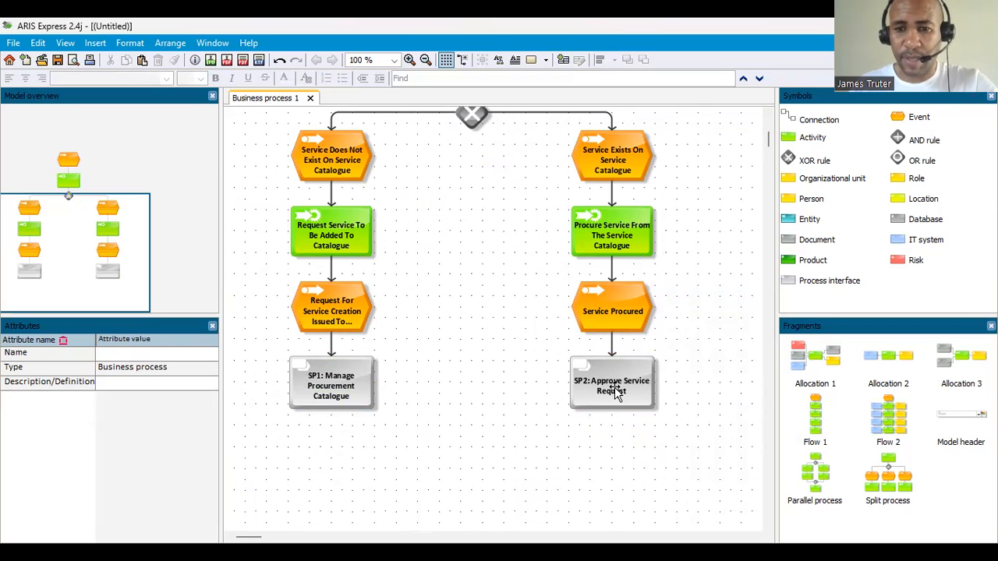
pyautogui.click(612, 381)
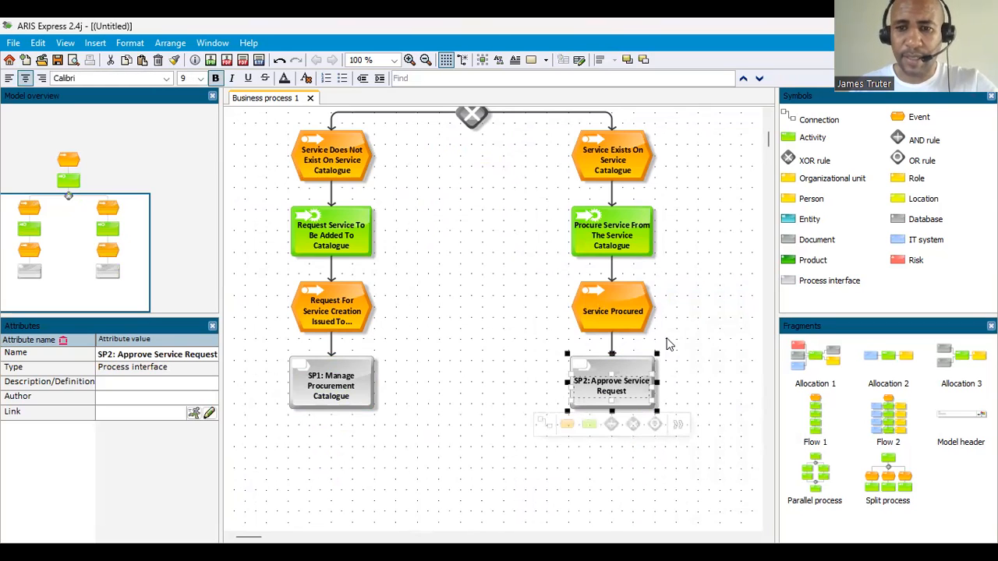
pyautogui.press('Escape')
pyautogui.scroll(3, 629, 391)
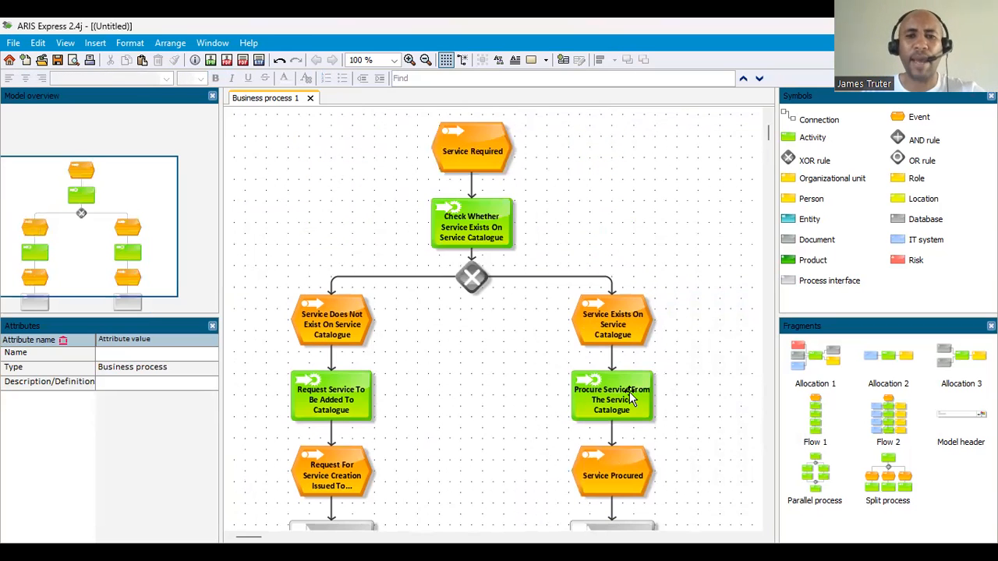